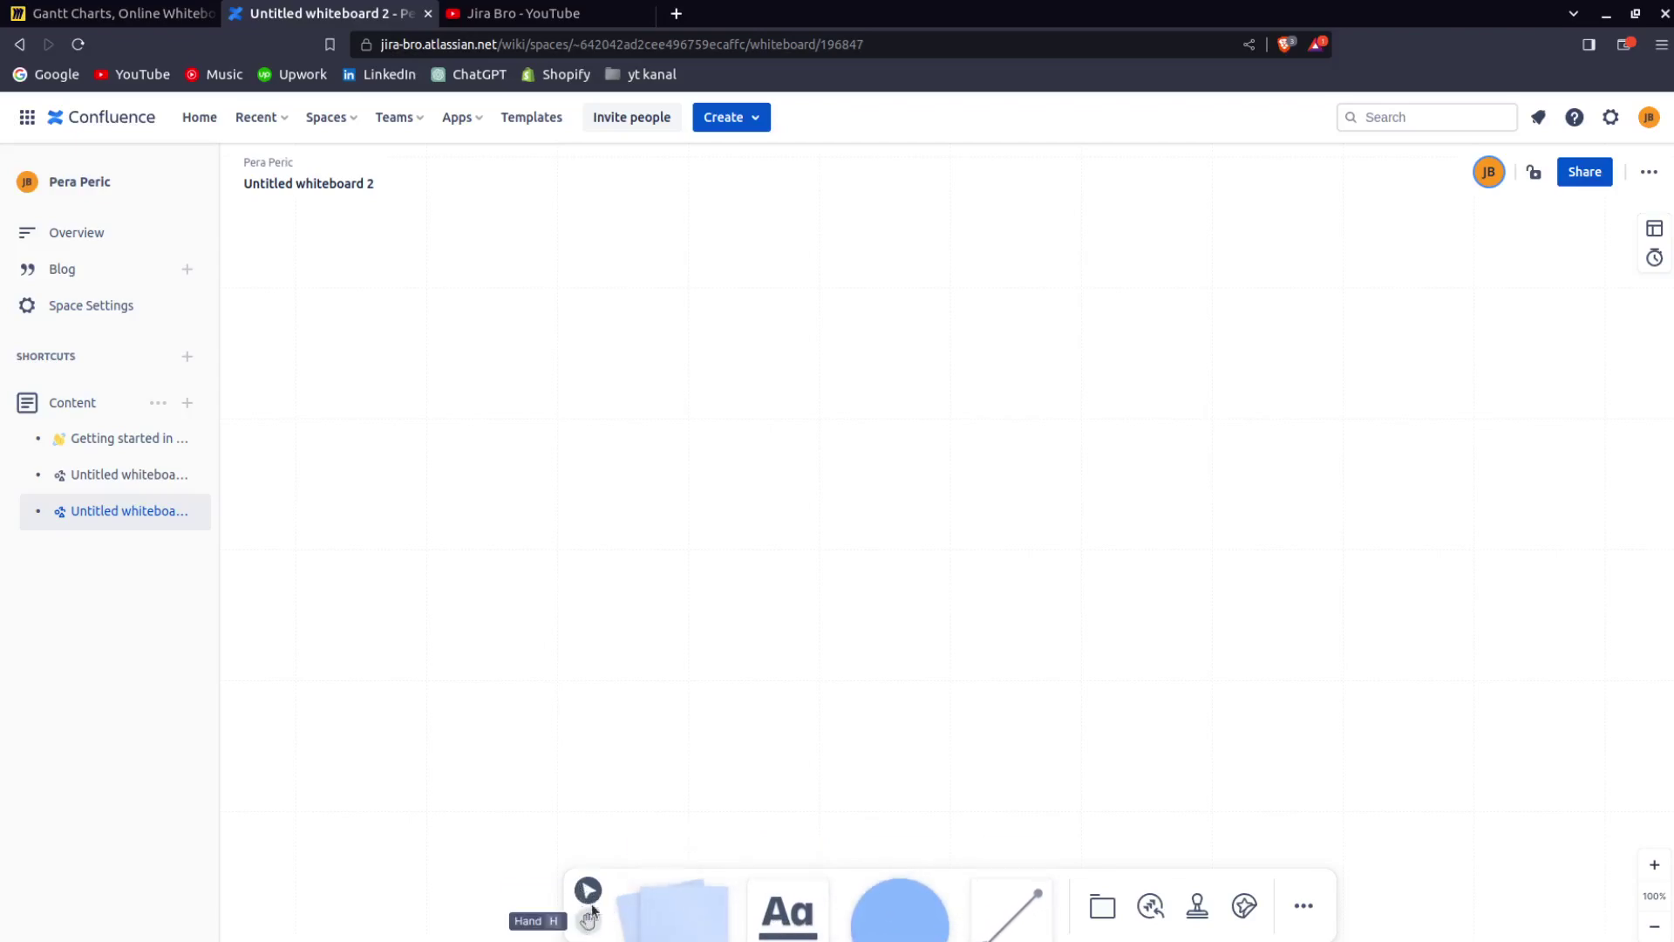
Pan the empty whiteboard canvas with the hand tool (H), then return to Select (V).
{"action": "left_click_drag", "start_coordinate": [756, 577], "coordinate": [789, 525]}
{"action": "key", "text": "h"}
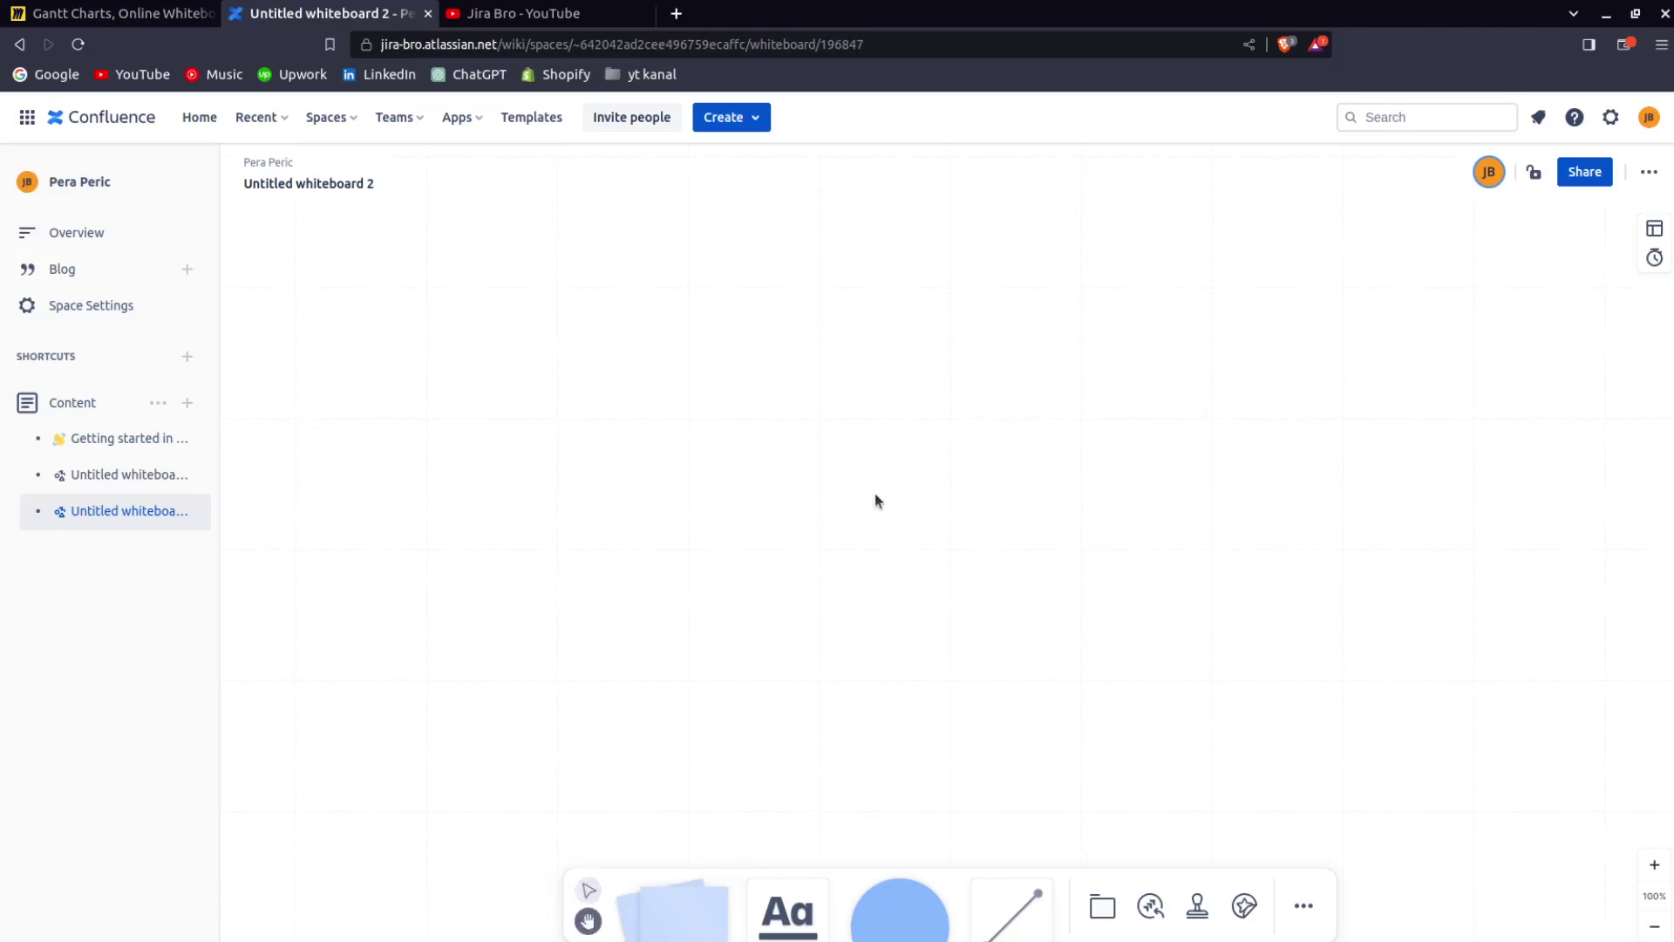
{"action": "left_click_drag", "start_coordinate": [919, 490], "coordinate": [829, 452]}
{"action": "key", "text": "v"}
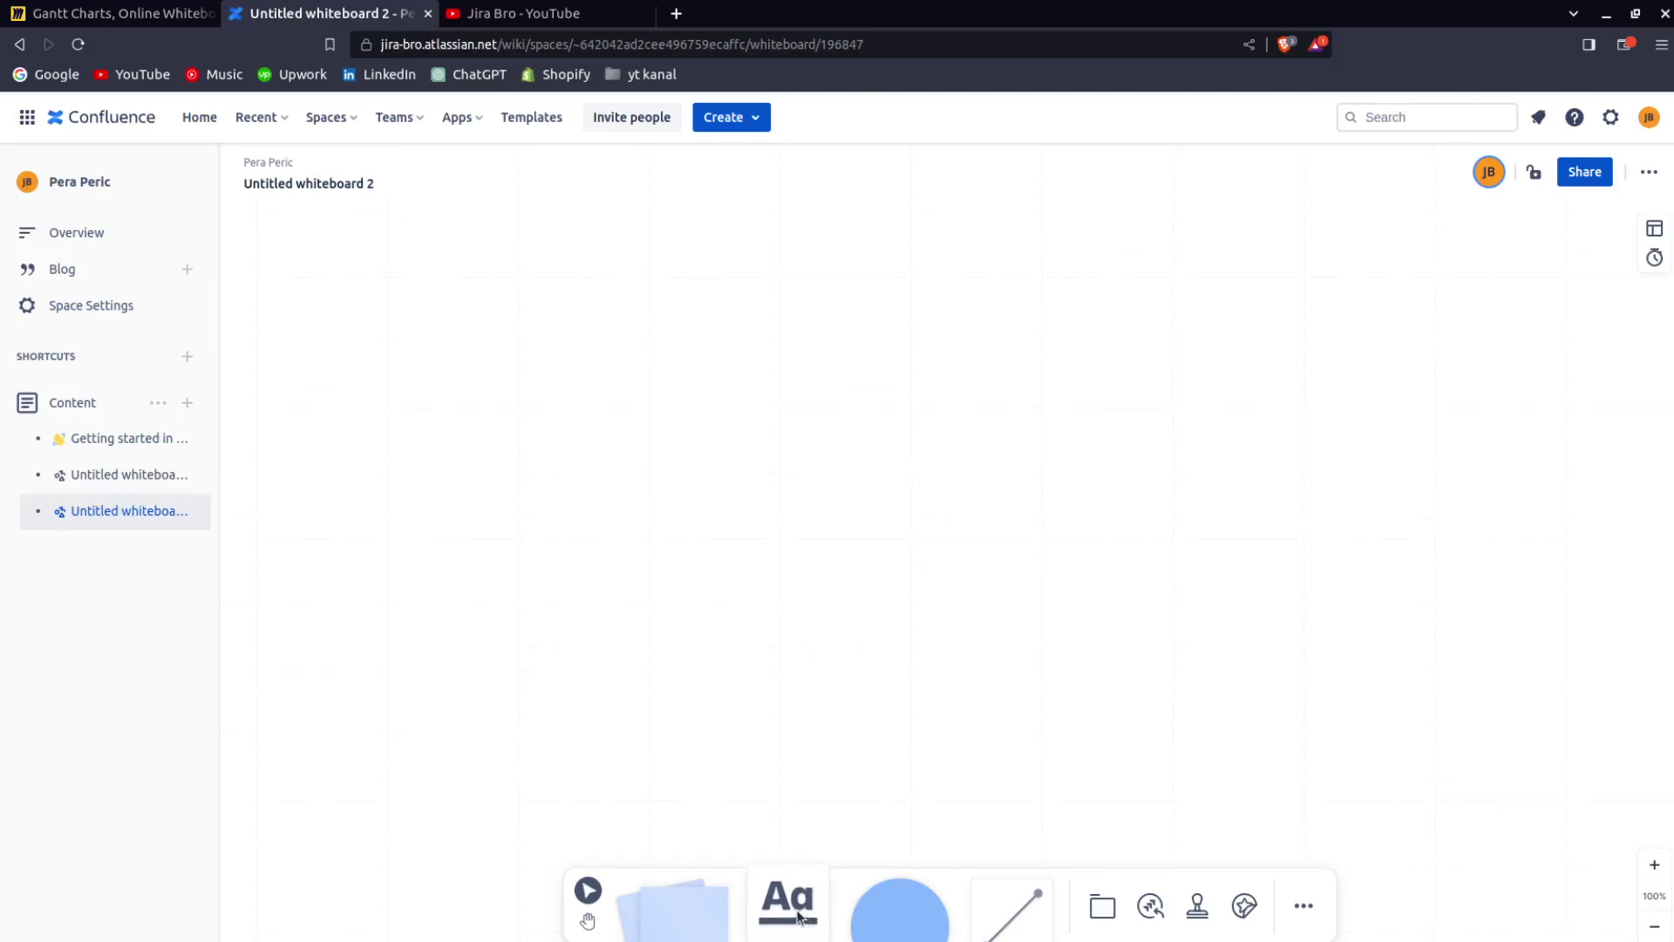
Add a sticky note reading 'This is great!' and move it left and down.
{"action": "left_click_drag", "start_coordinate": [688, 921], "coordinate": [721, 383]}
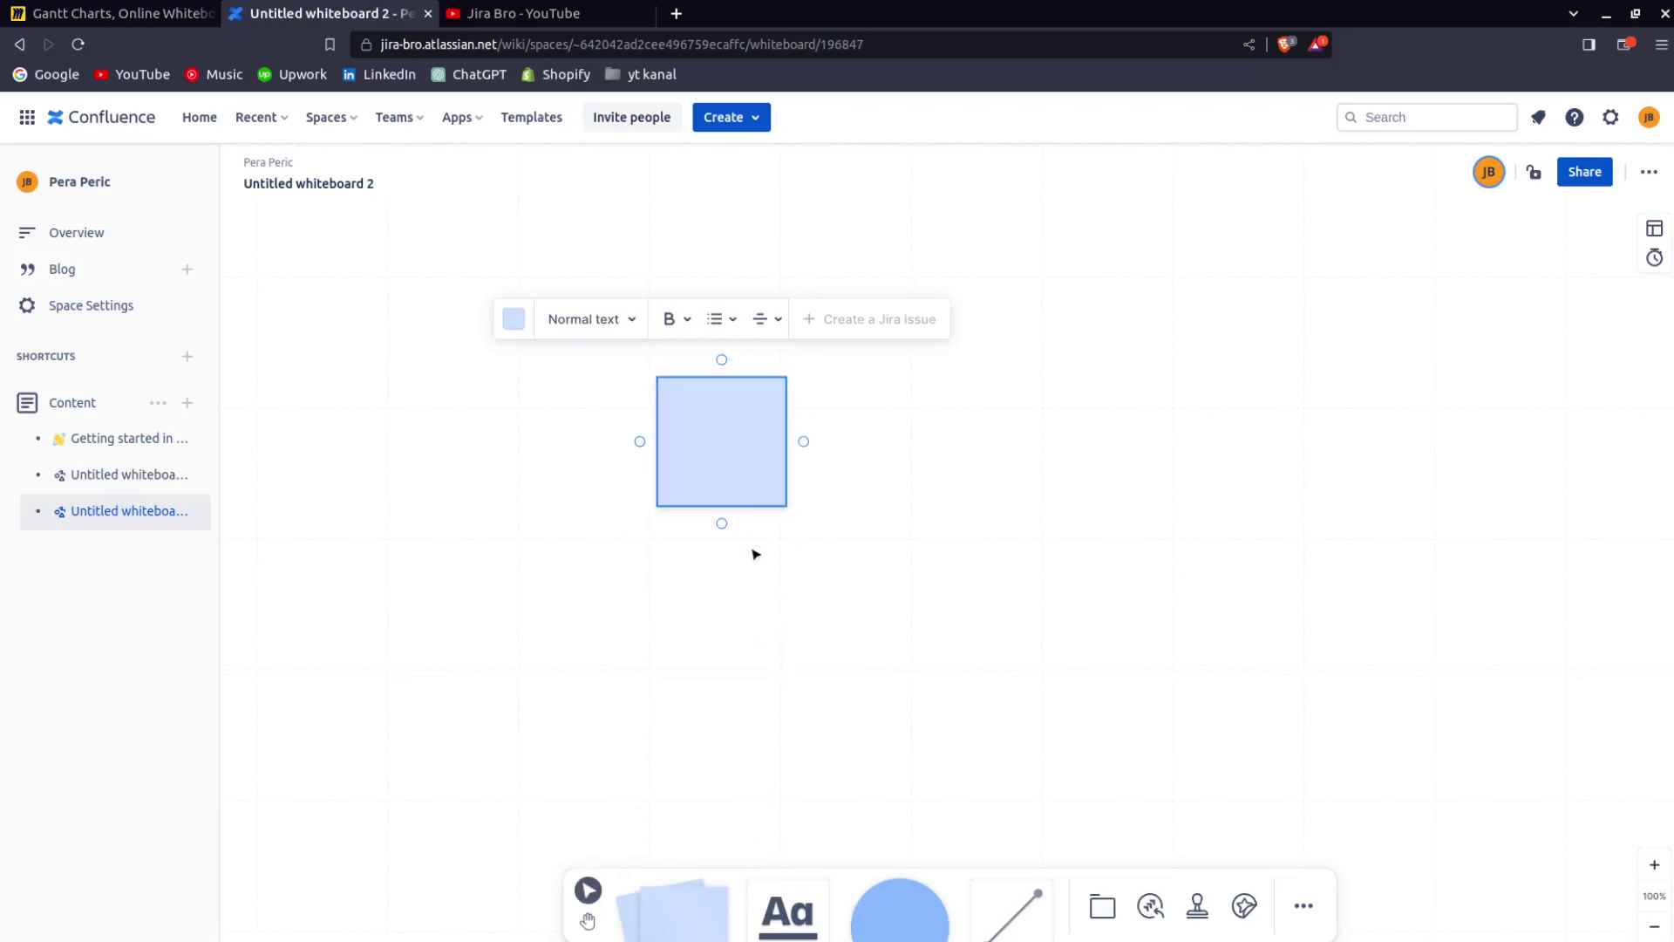
{"action": "type", "text": "THis"}
{"action": "key", "text": "BackSpace"}
{"action": "key", "text": "BackSpace"}
{"action": "key", "text": "BackSpace"}
{"action": "key", "text": "BackSpace"}
{"action": "type", "text": "his is great!"}
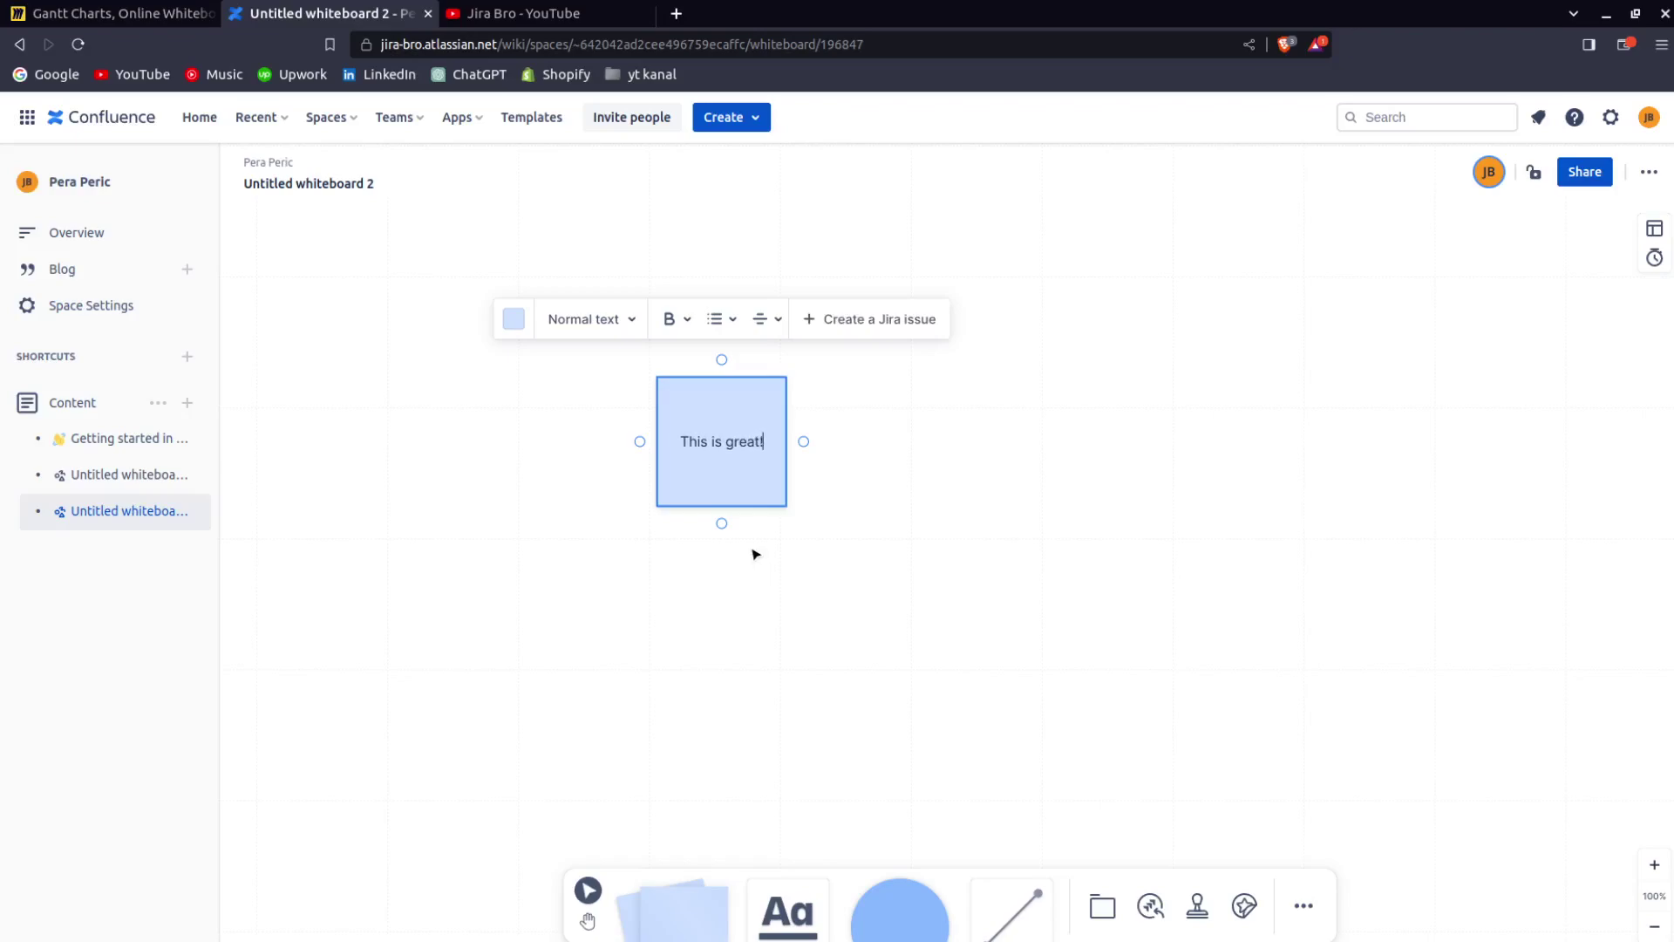
{"action": "left_click", "coordinate": [755, 554]}
{"action": "left_click_drag", "start_coordinate": [759, 464], "coordinate": [574, 589]}
{"action": "left_click", "coordinate": [855, 618]}
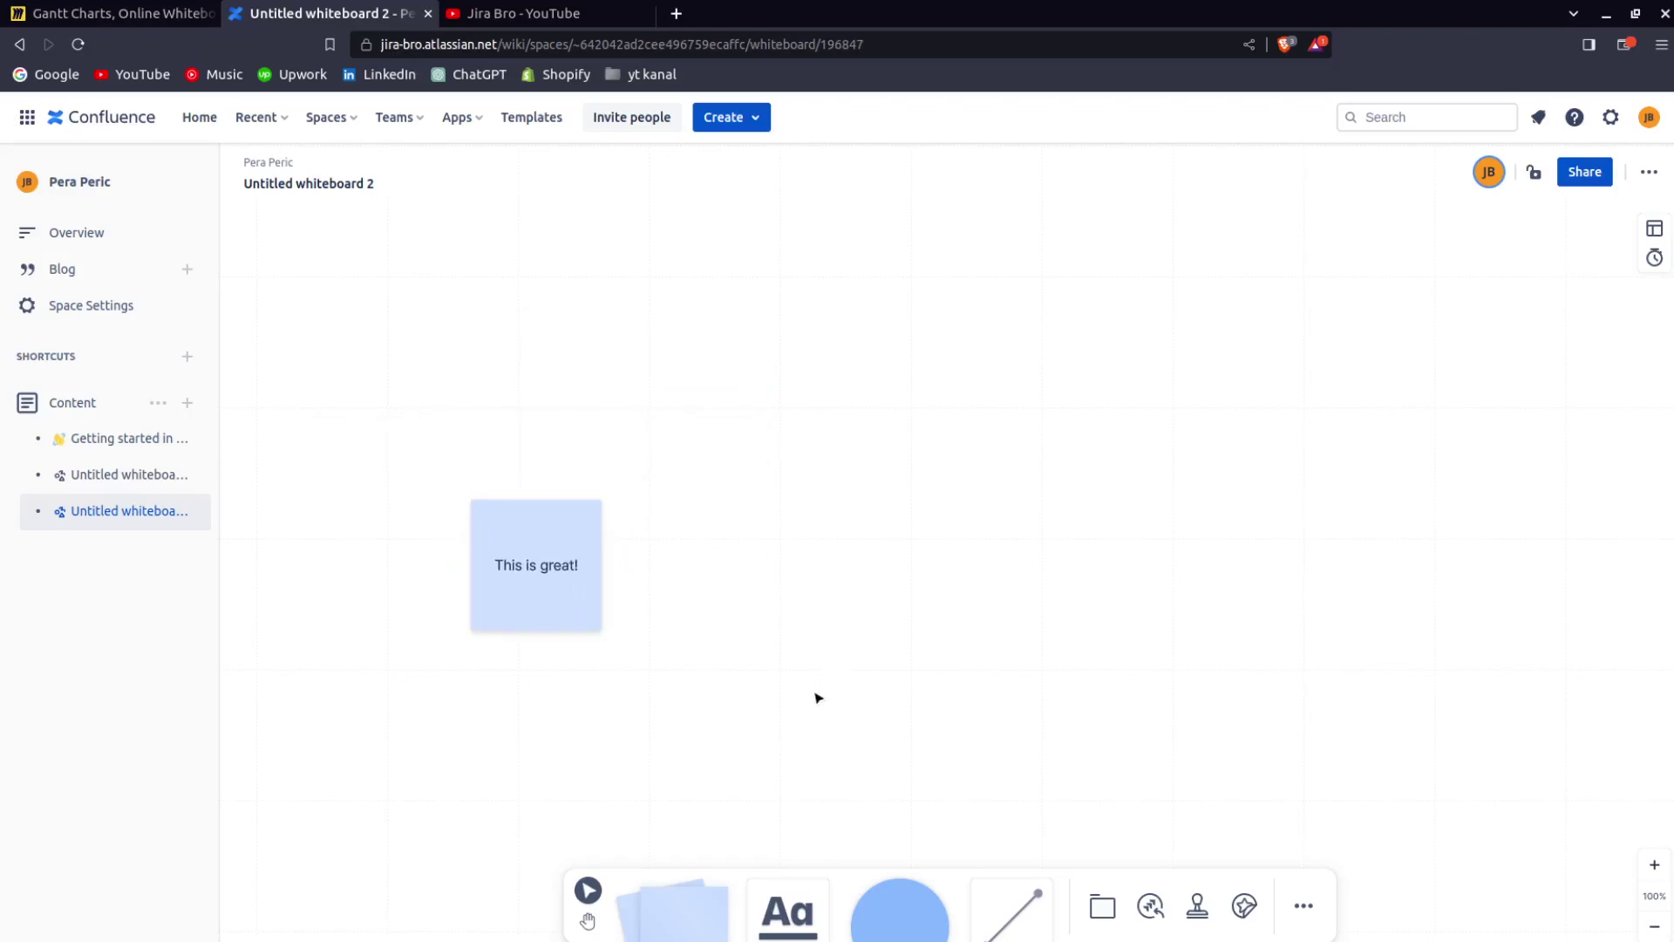
Add a light-green sticky reading 'Keep rocking!' to the right of the first.
{"action": "left_click", "coordinate": [668, 931]}
{"action": "left_click", "coordinate": [733, 567]}
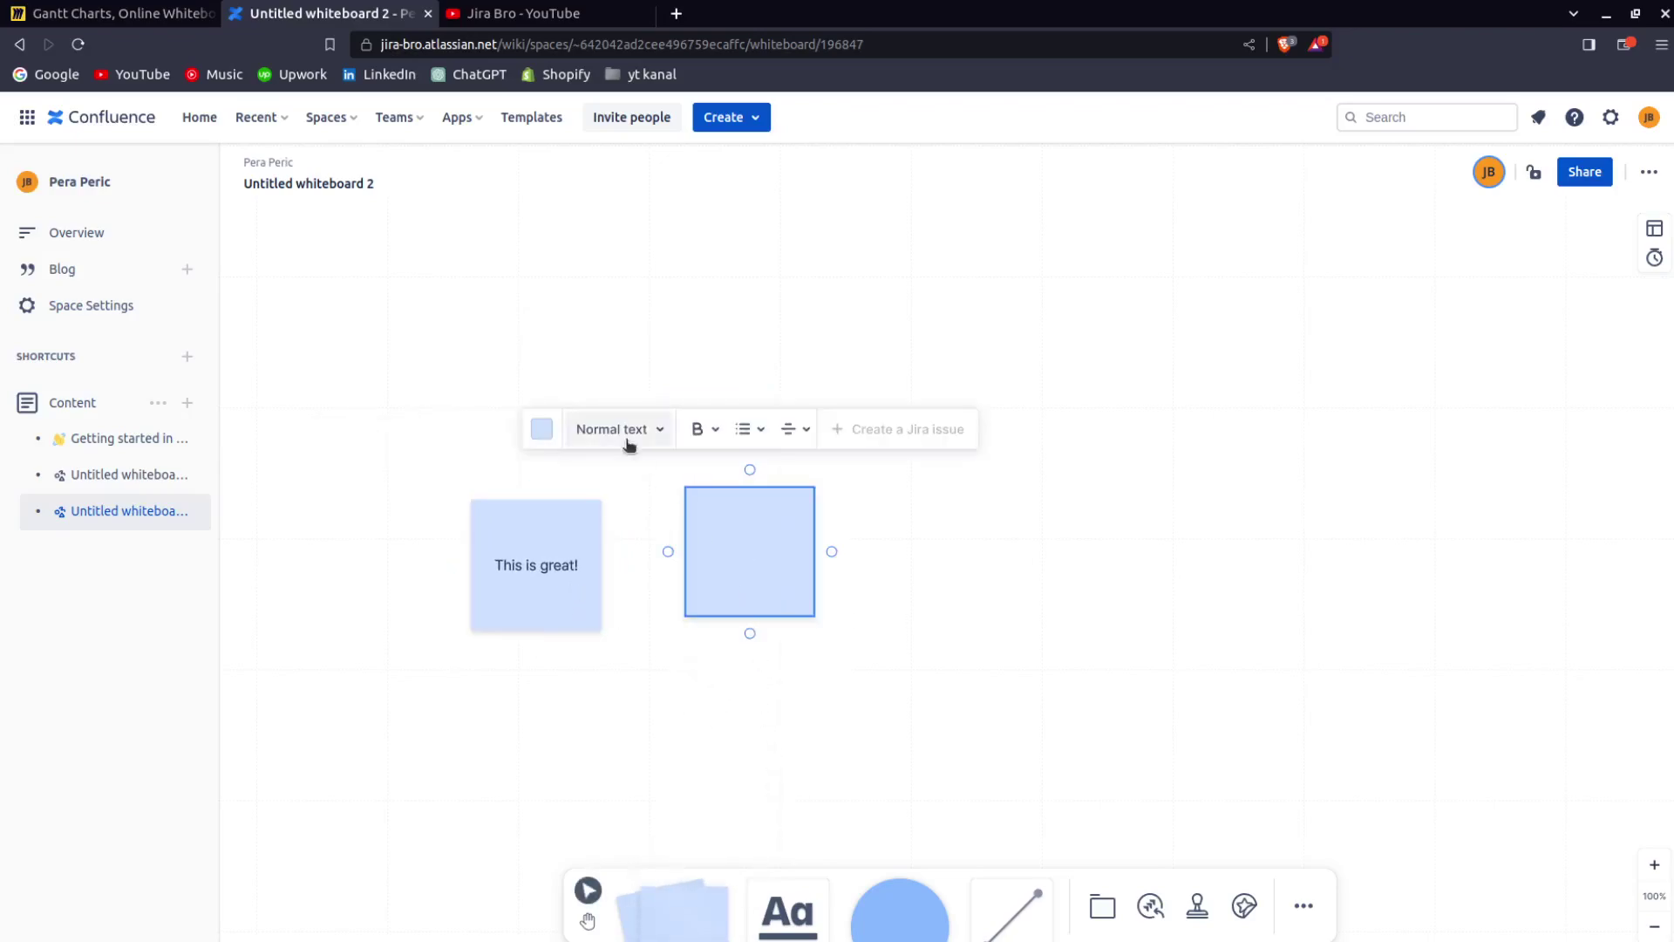
{"action": "left_click", "coordinate": [544, 435]}
{"action": "left_click", "coordinate": [629, 361]}
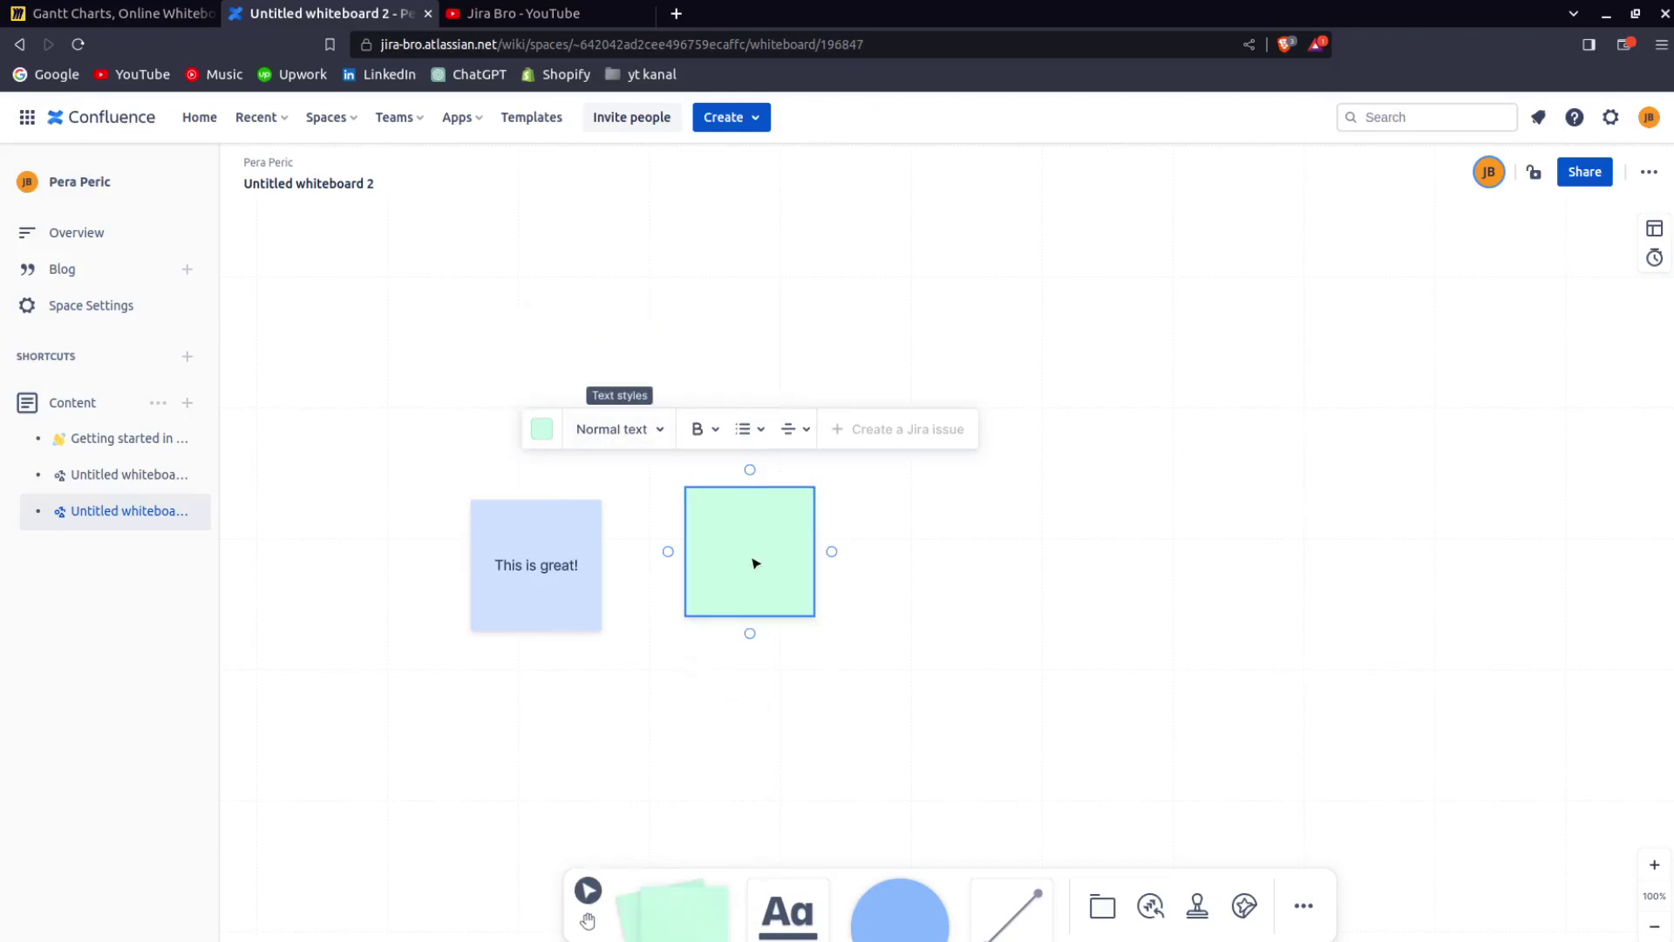
{"action": "type", "text": "K"}
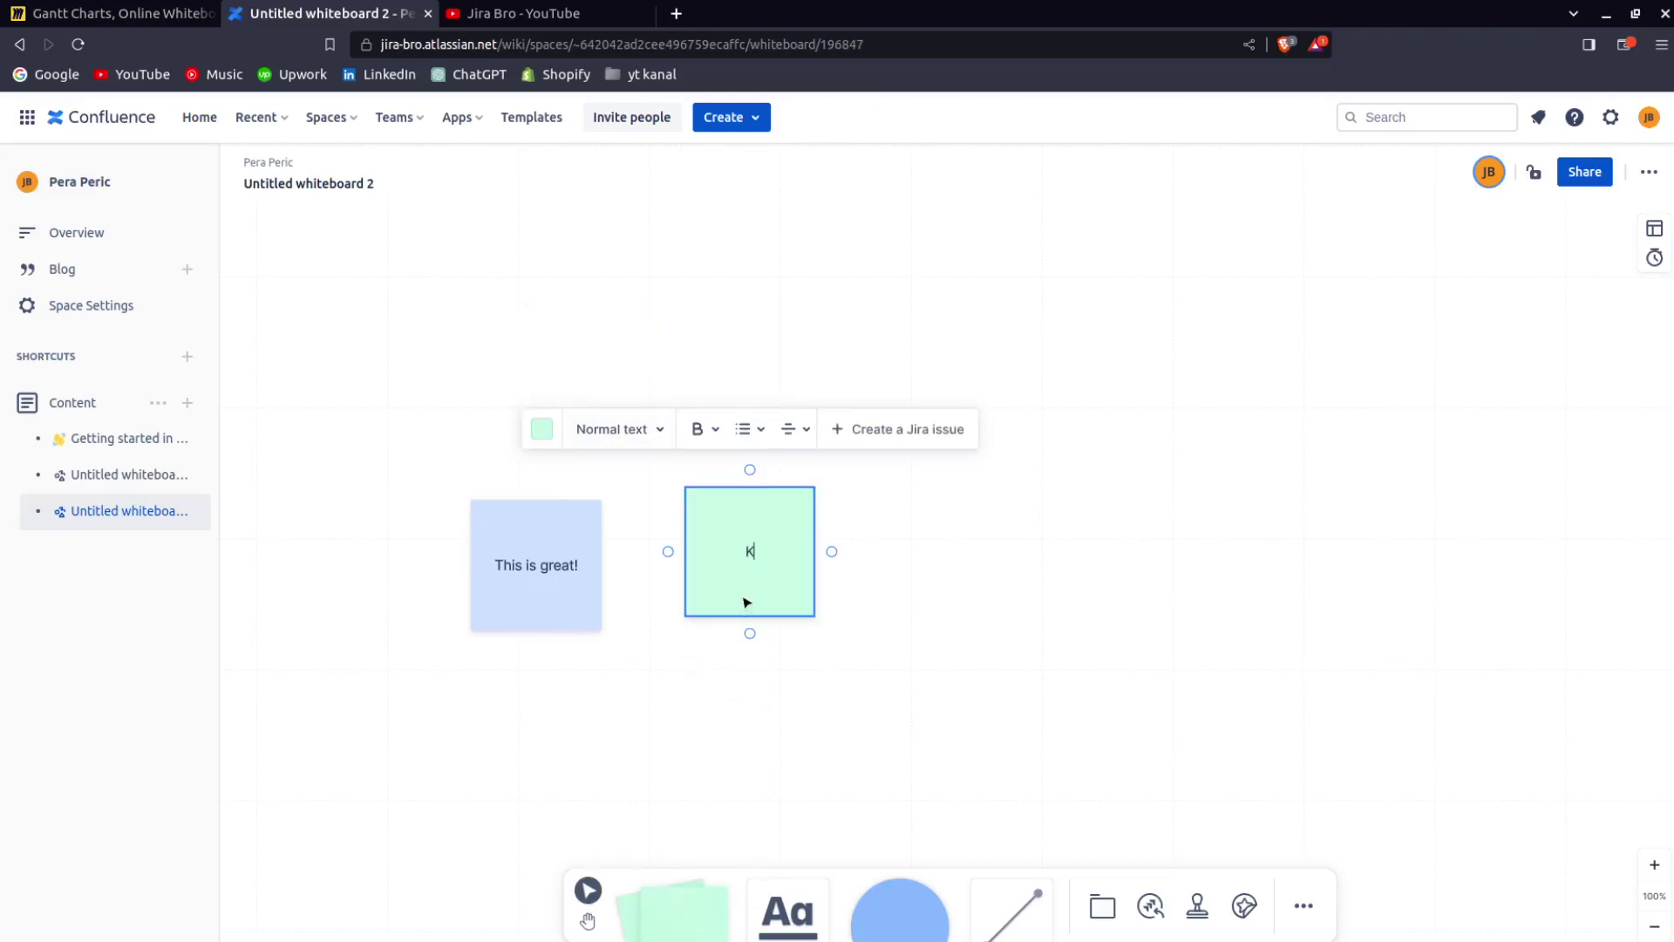
{"action": "type", "text": "eep rocking!"}
{"action": "left_click", "coordinate": [897, 678]}
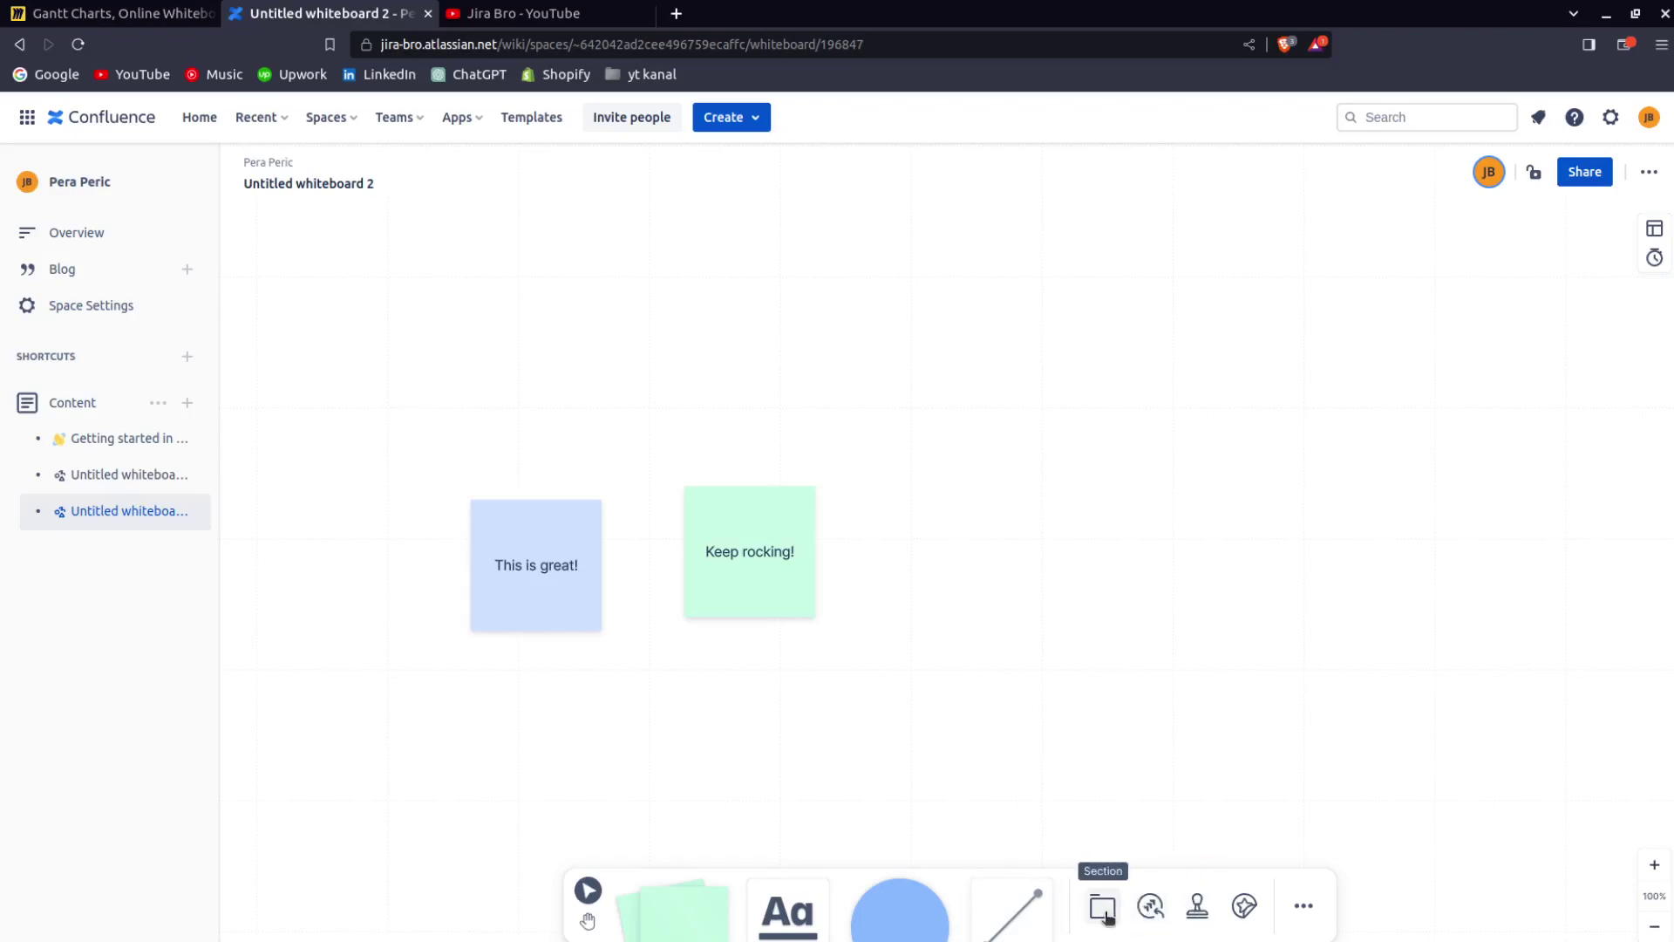
Import Jira issue AIWEB-13 as a card and move it up and right.
{"action": "left_click", "coordinate": [1150, 911]}
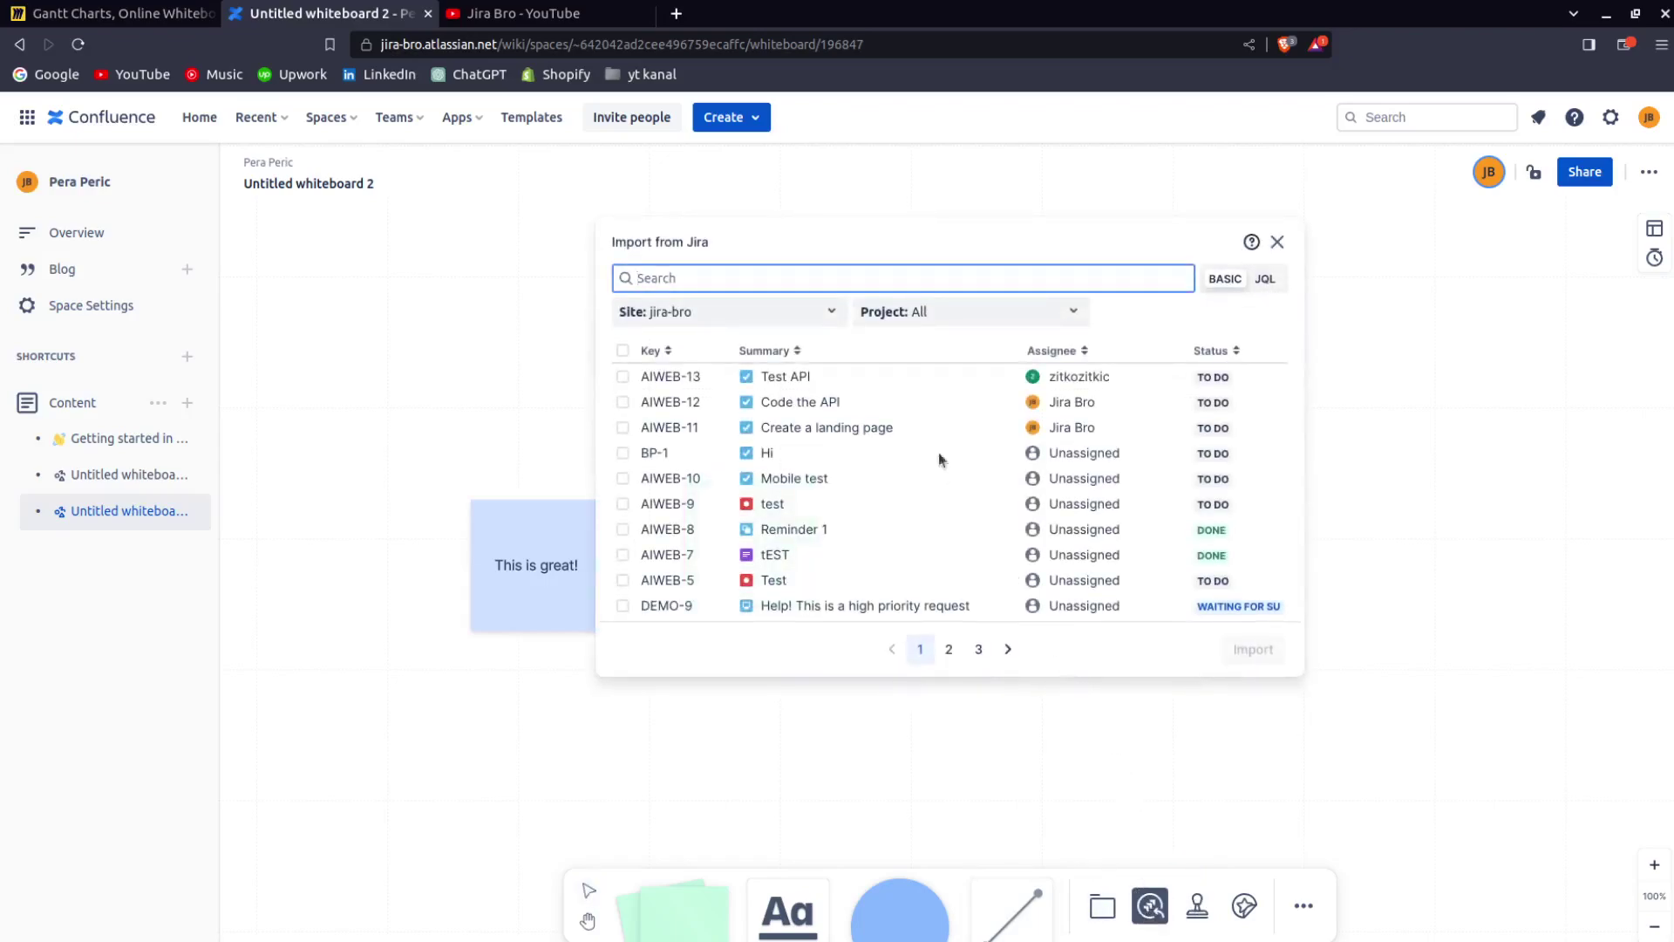
{"action": "left_click", "coordinate": [622, 376]}
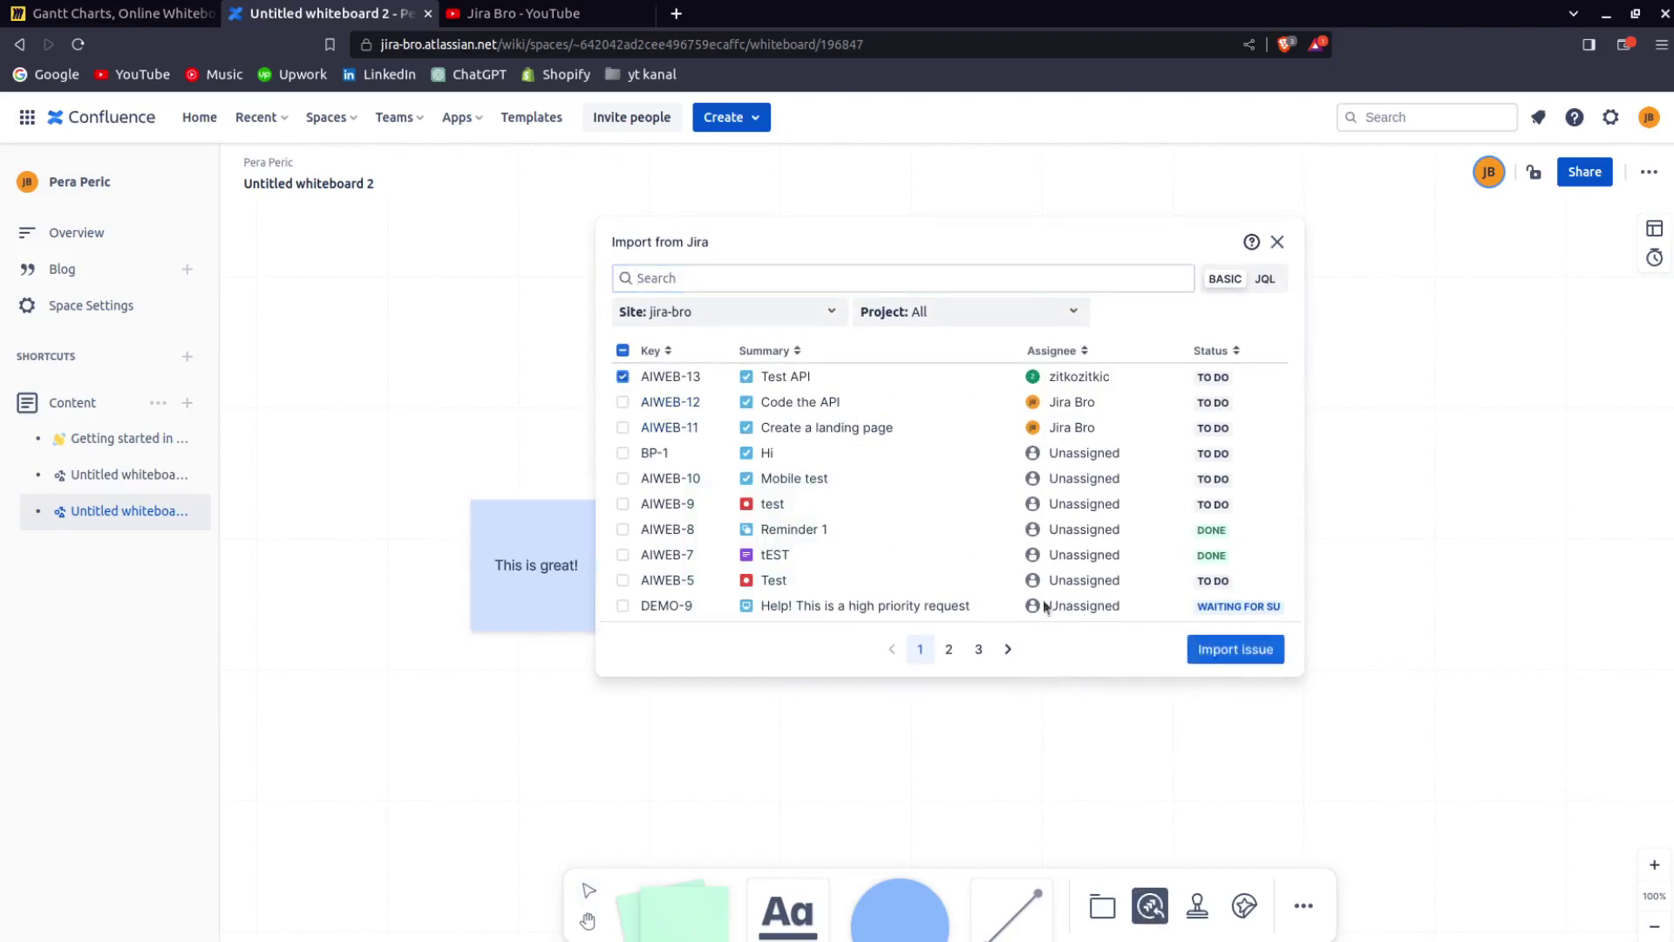
{"action": "left_click", "coordinate": [1245, 643]}
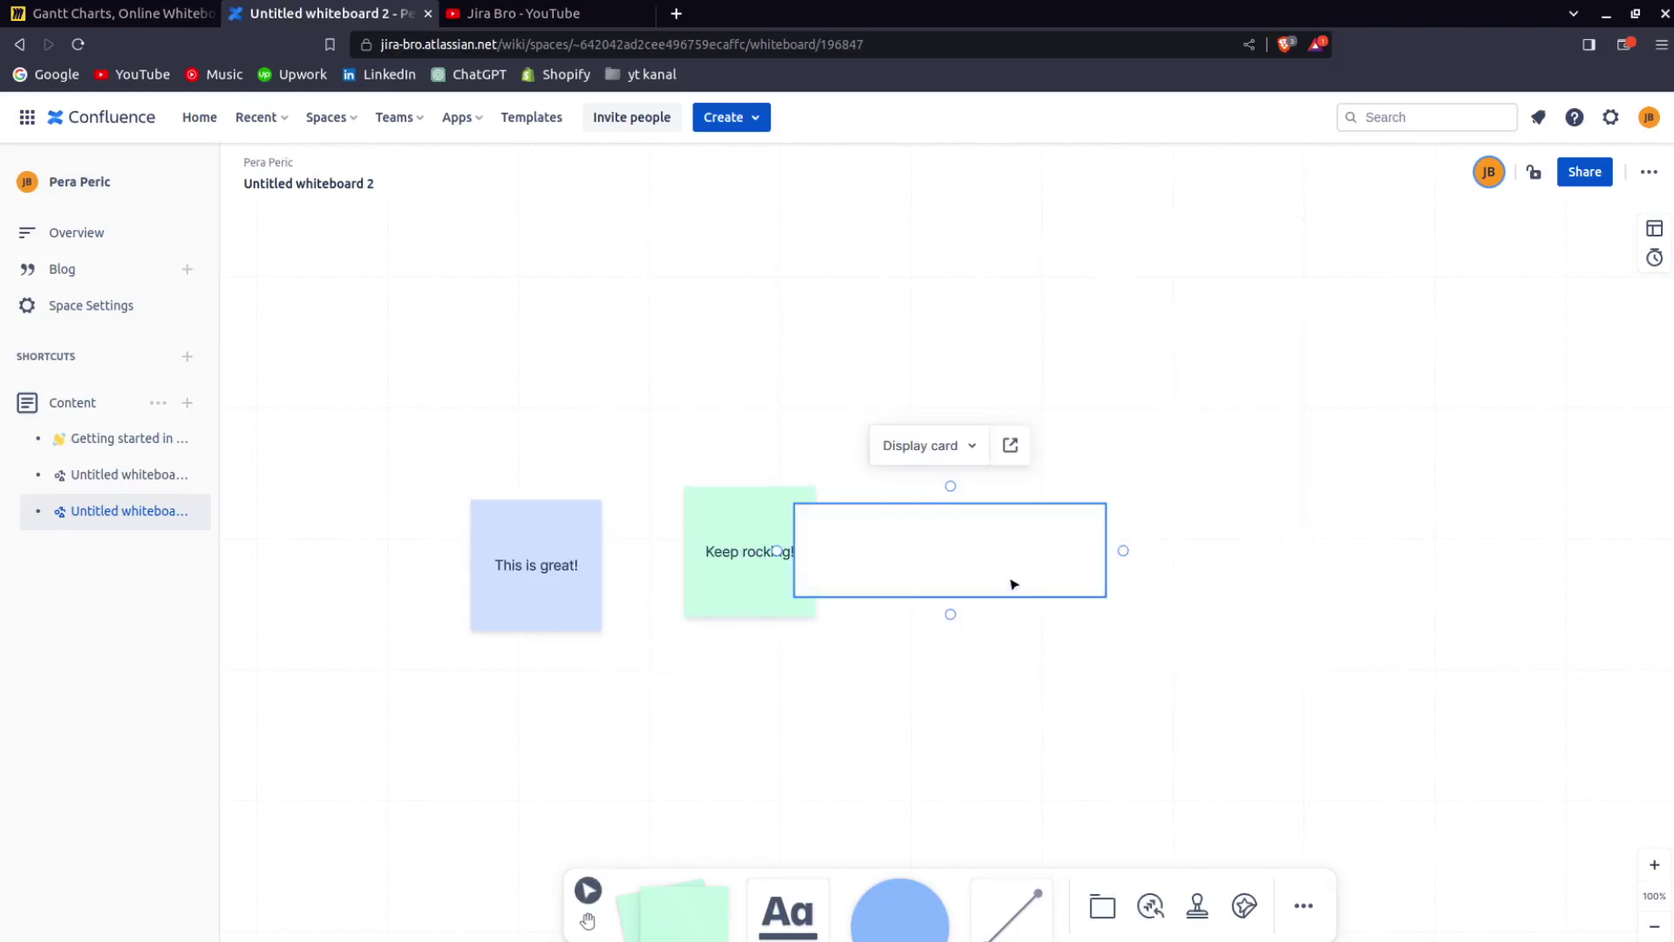
{"action": "left_click_drag", "start_coordinate": [1012, 579], "coordinate": [1083, 362]}
{"action": "left_click", "coordinate": [1103, 571]}
Open issue AIWEB-13 in Jira from the card, then close that page.
{"action": "left_click", "coordinate": [1034, 379]}
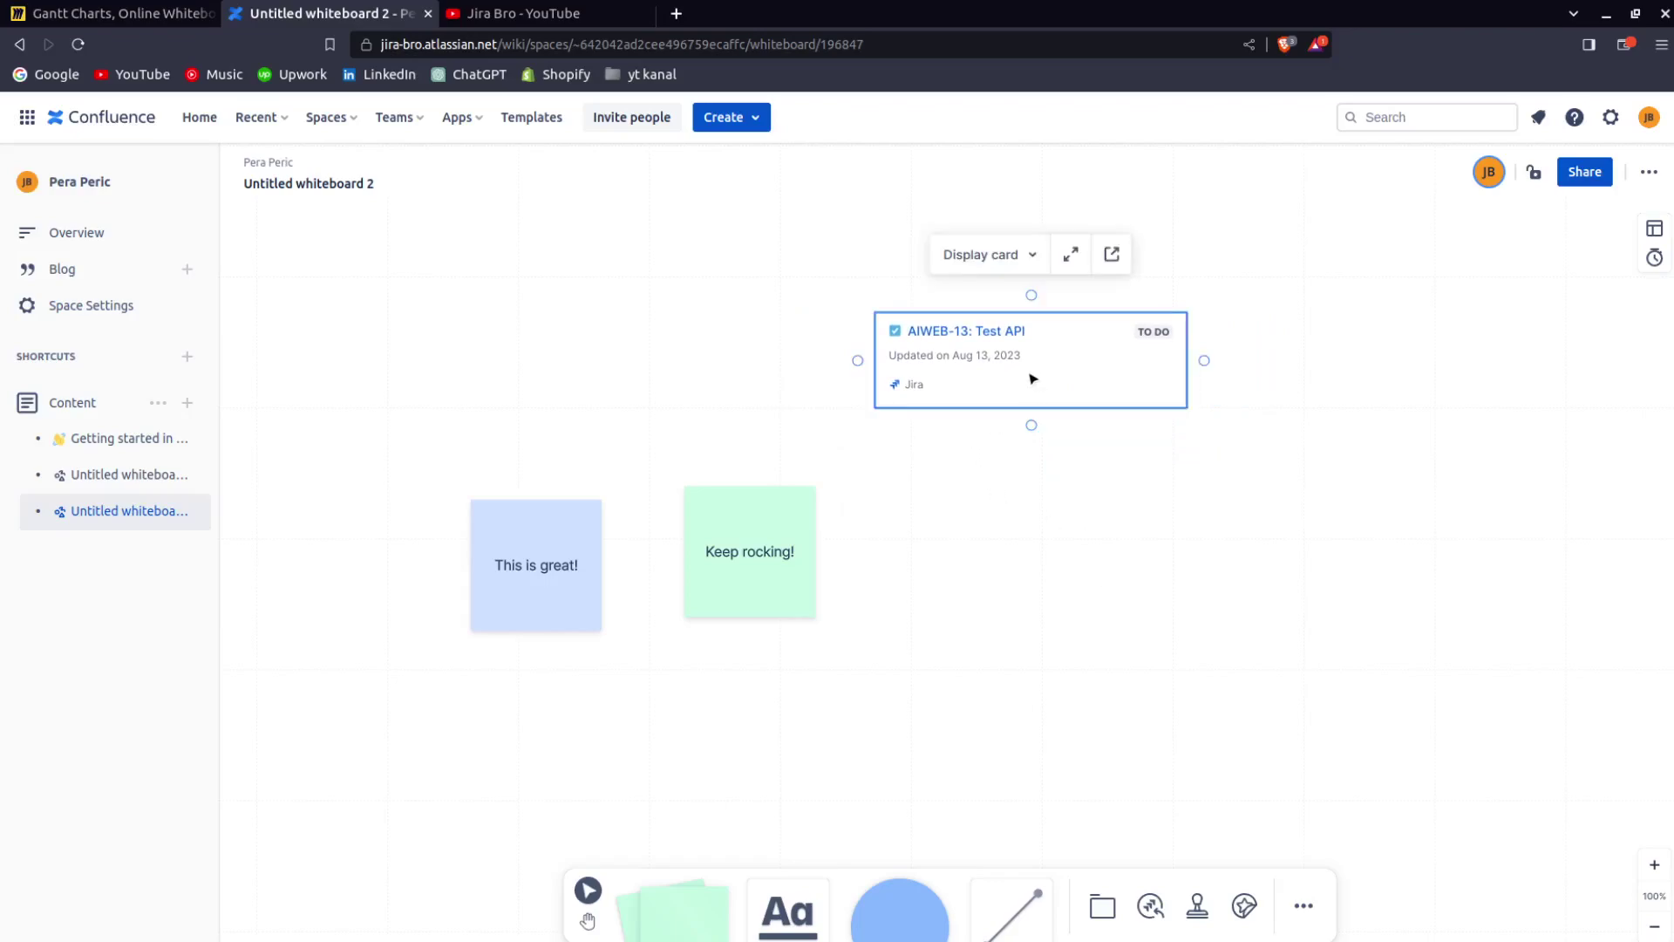
{"action": "left_click", "coordinate": [971, 333]}
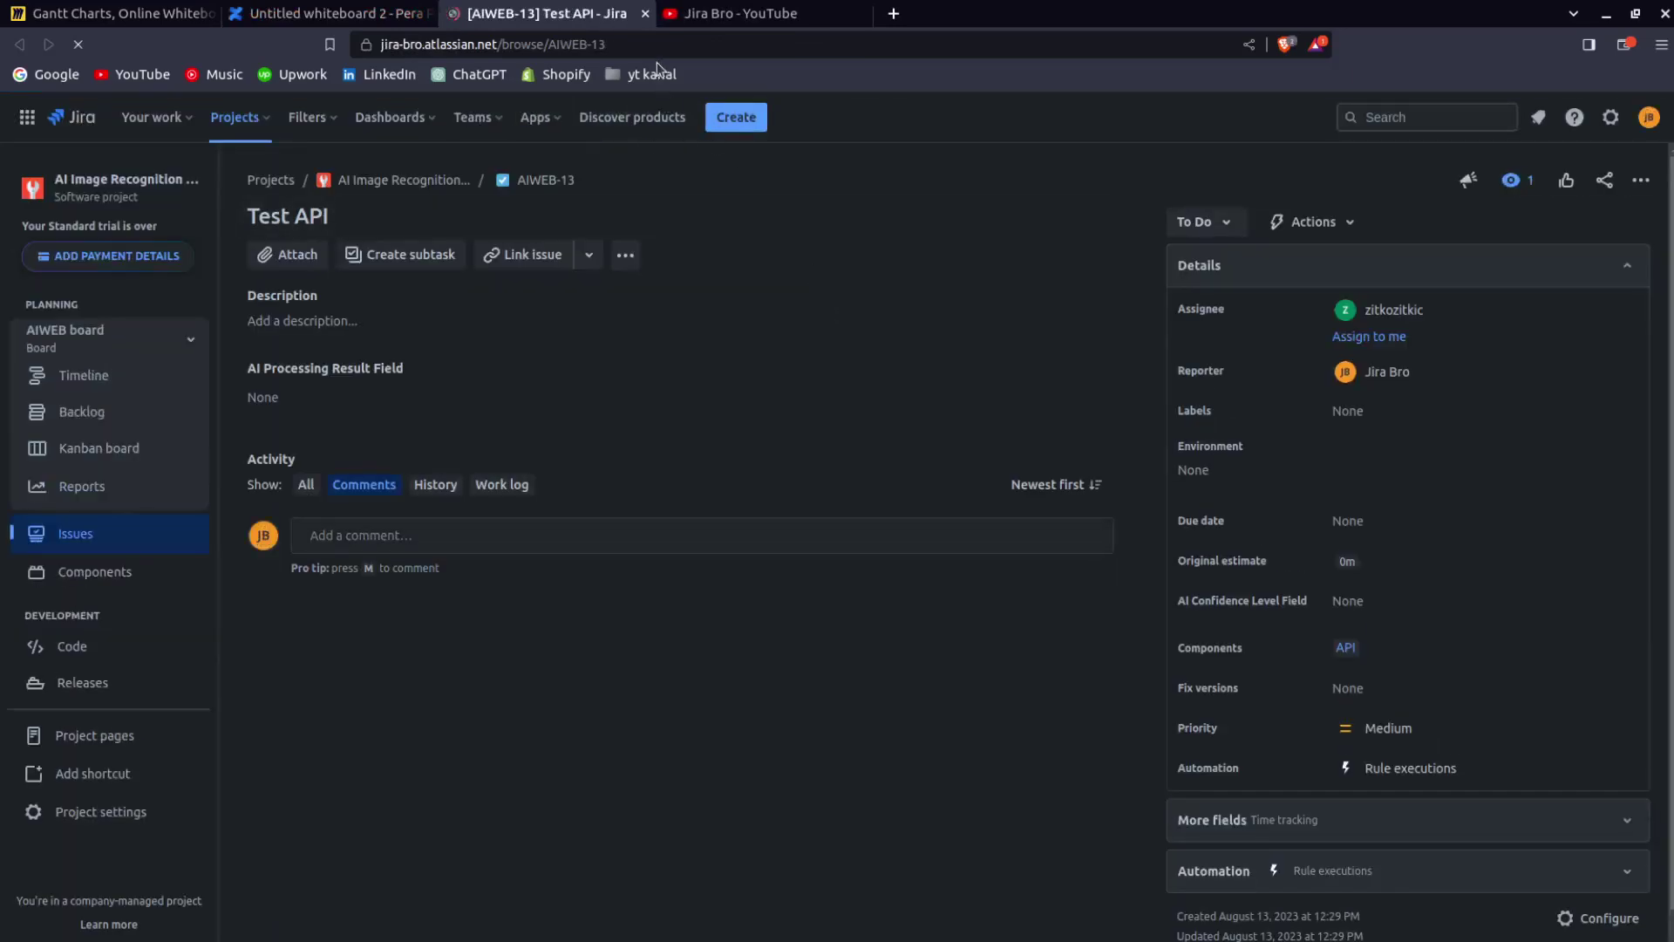
{"action": "left_click", "coordinate": [645, 13]}
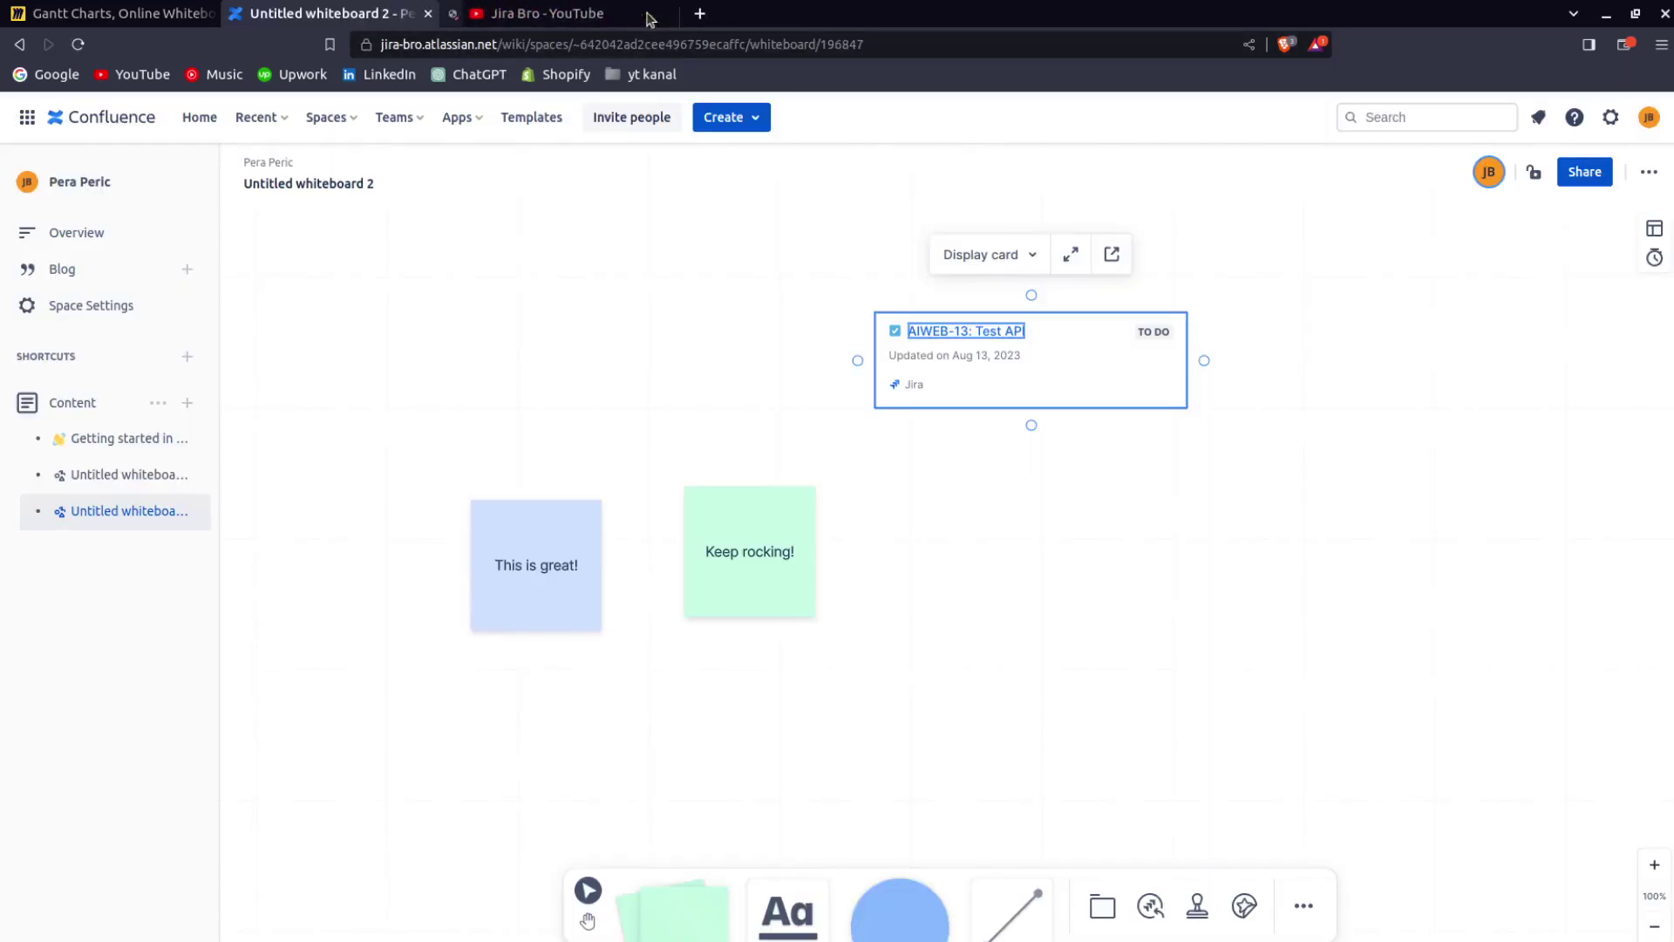
{"action": "left_click", "coordinate": [1247, 572]}
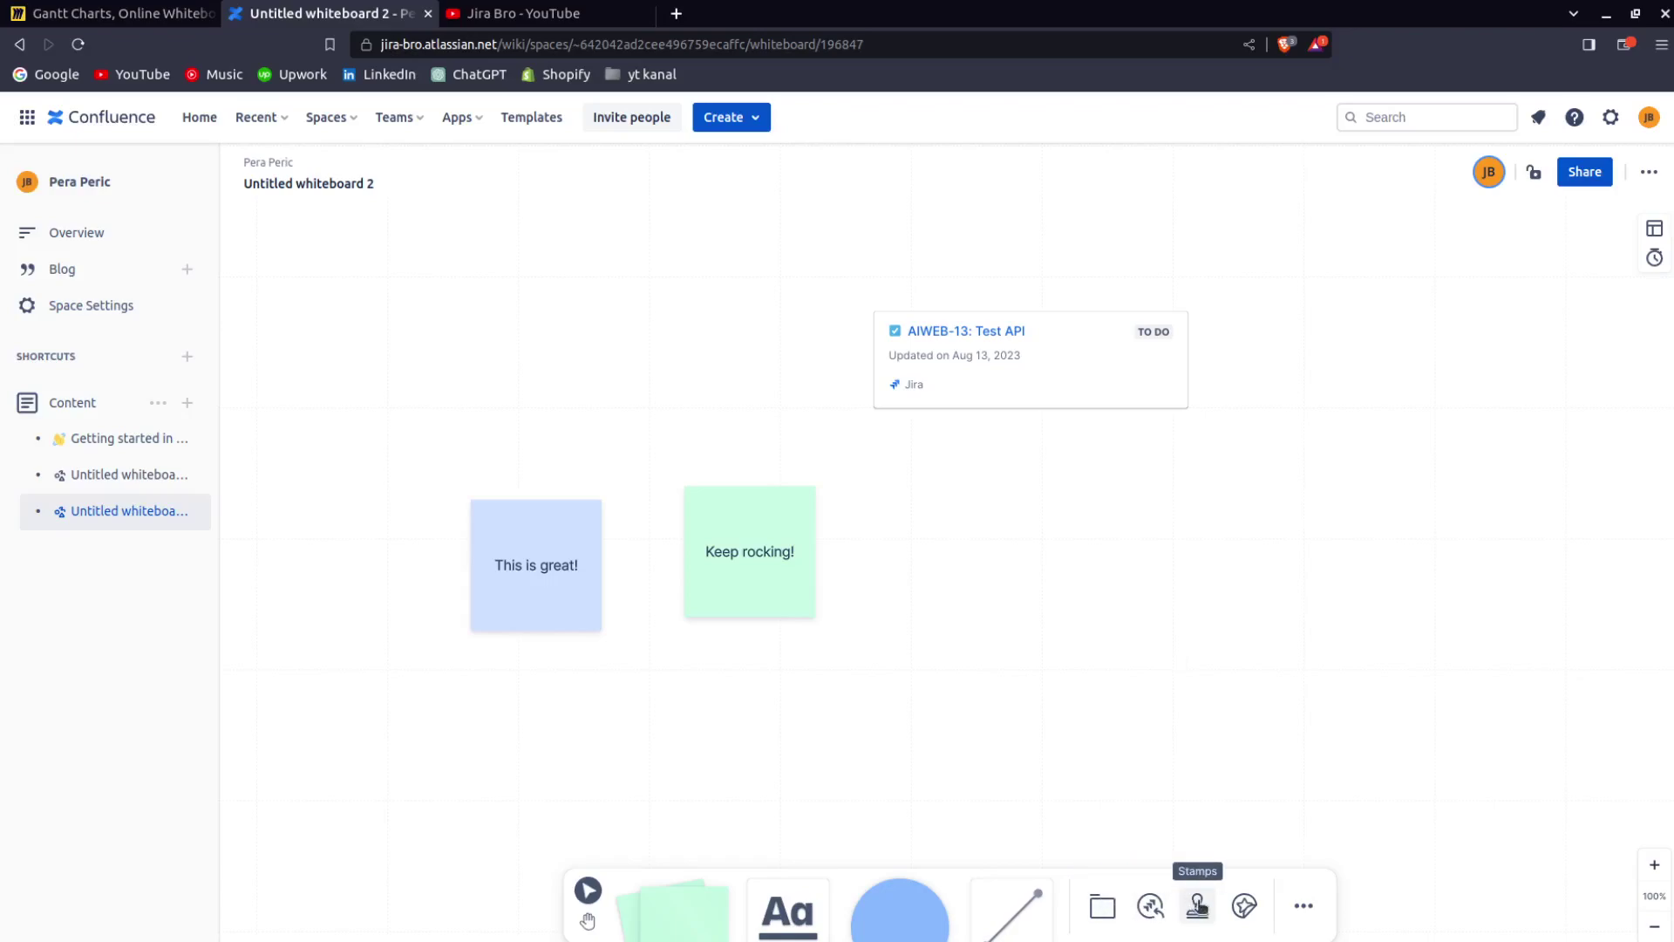
Stamp three thumbs-ups: left of the Jira card and above each sticky note.
{"action": "left_click", "coordinate": [1186, 903]}
{"action": "left_click", "coordinate": [1054, 541]}
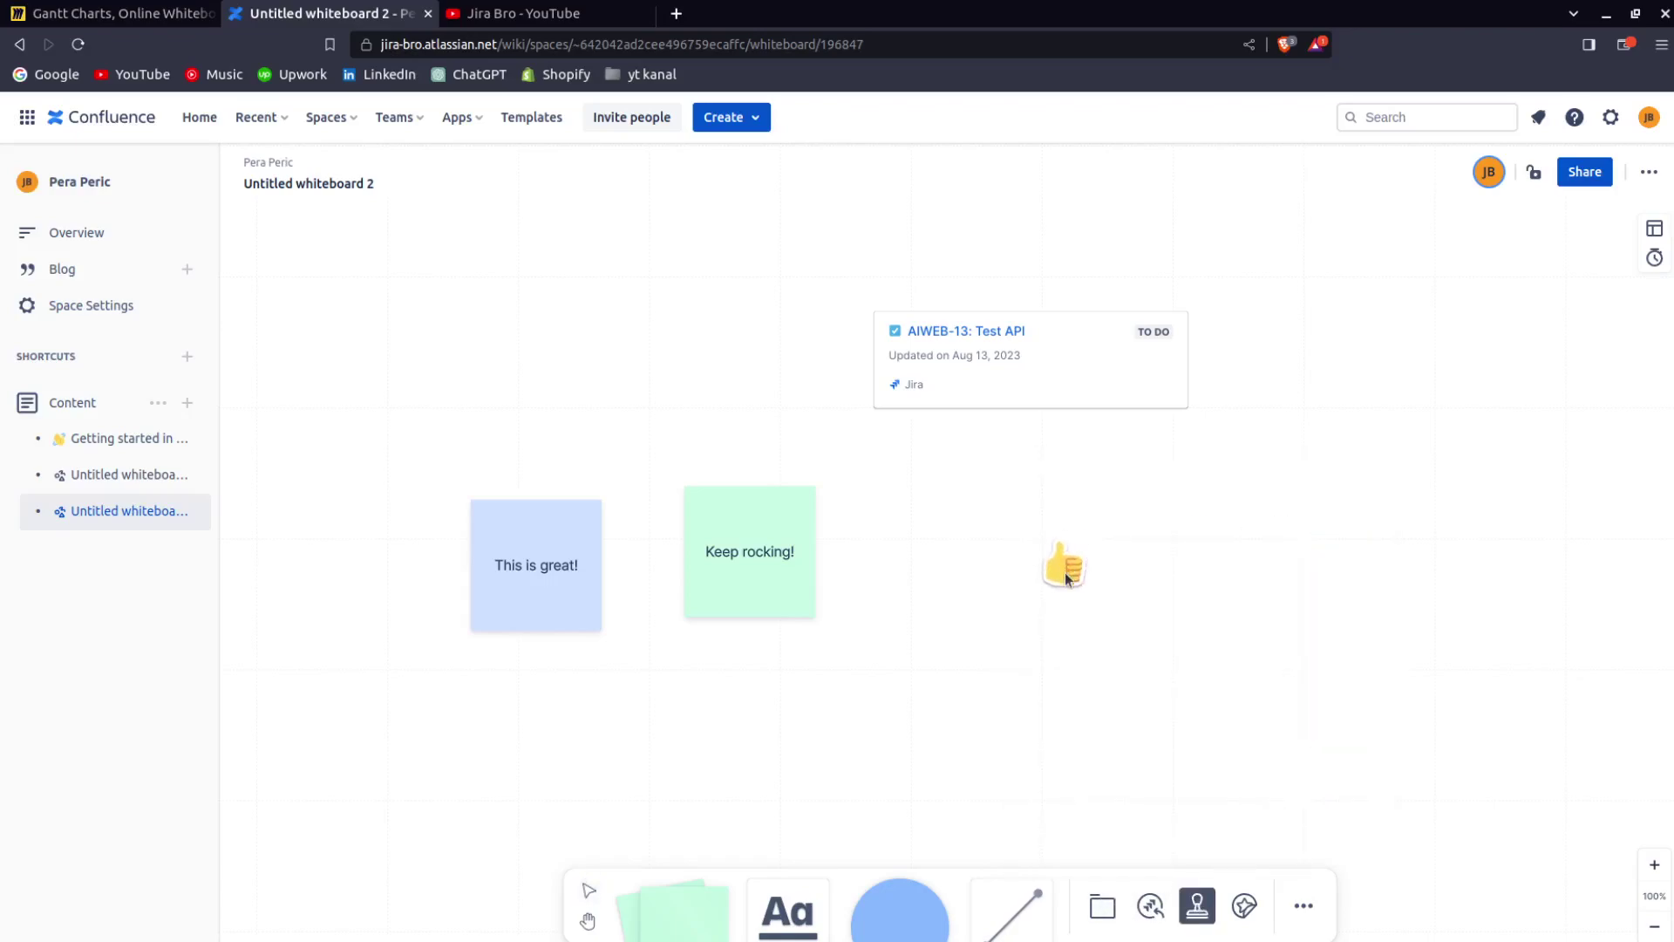
{"action": "left_click", "coordinate": [804, 375]}
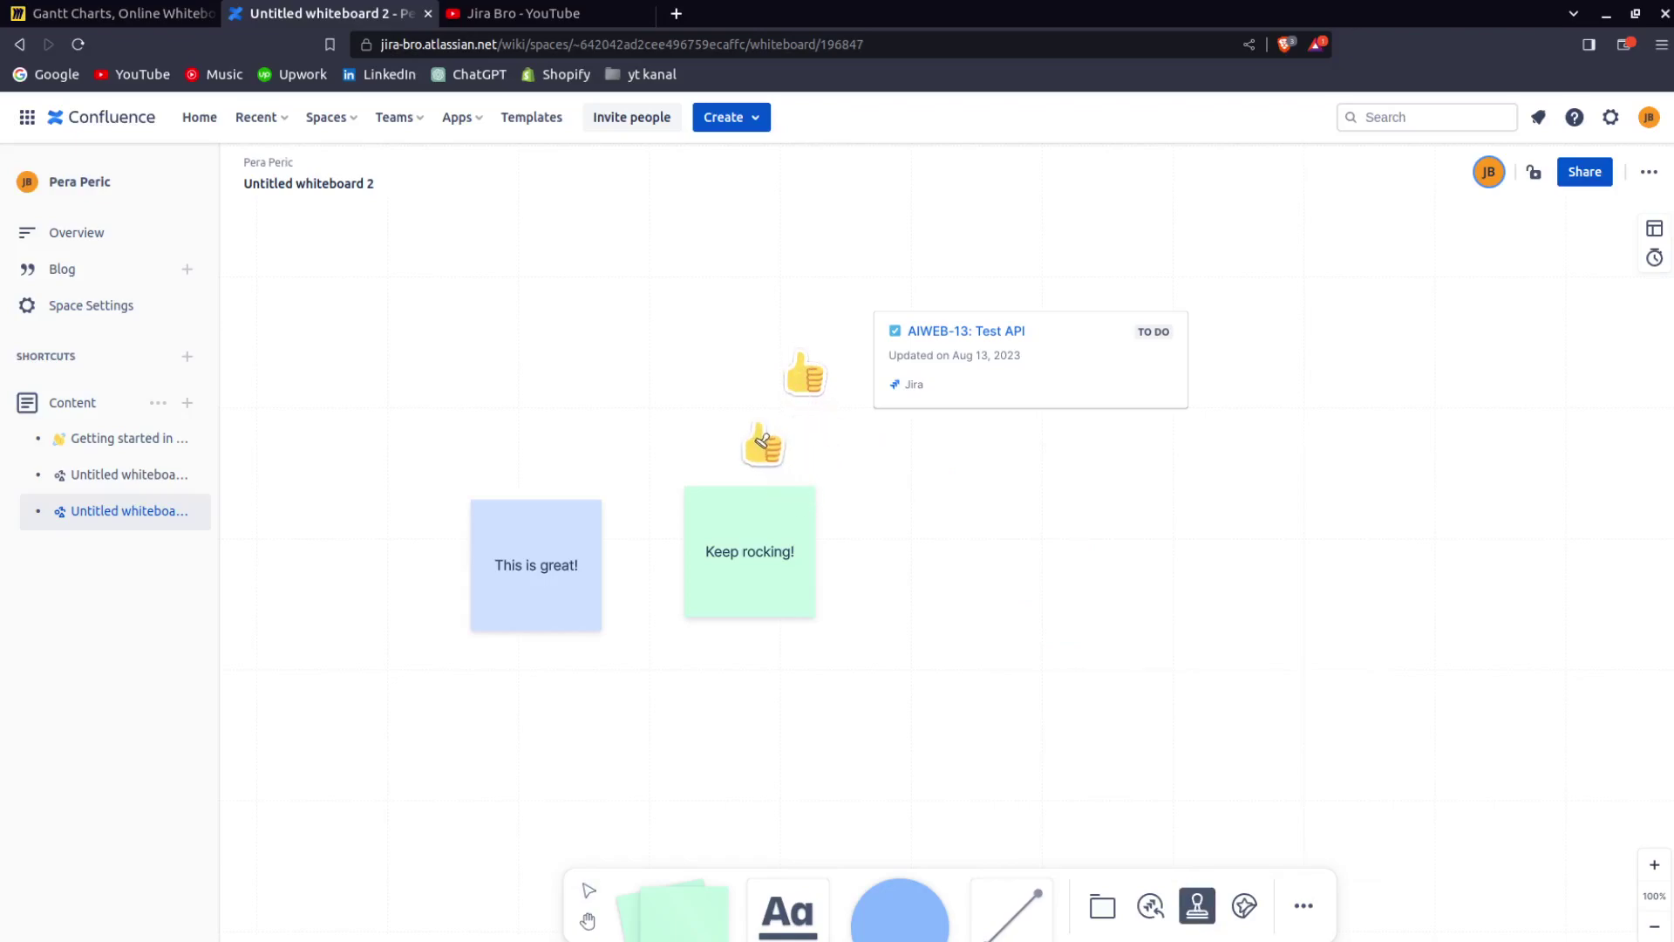
{"action": "left_click", "coordinate": [761, 443]}
{"action": "left_click", "coordinate": [553, 453]}
{"action": "right_click", "coordinate": [669, 499]}
{"action": "key", "text": "Escape"}
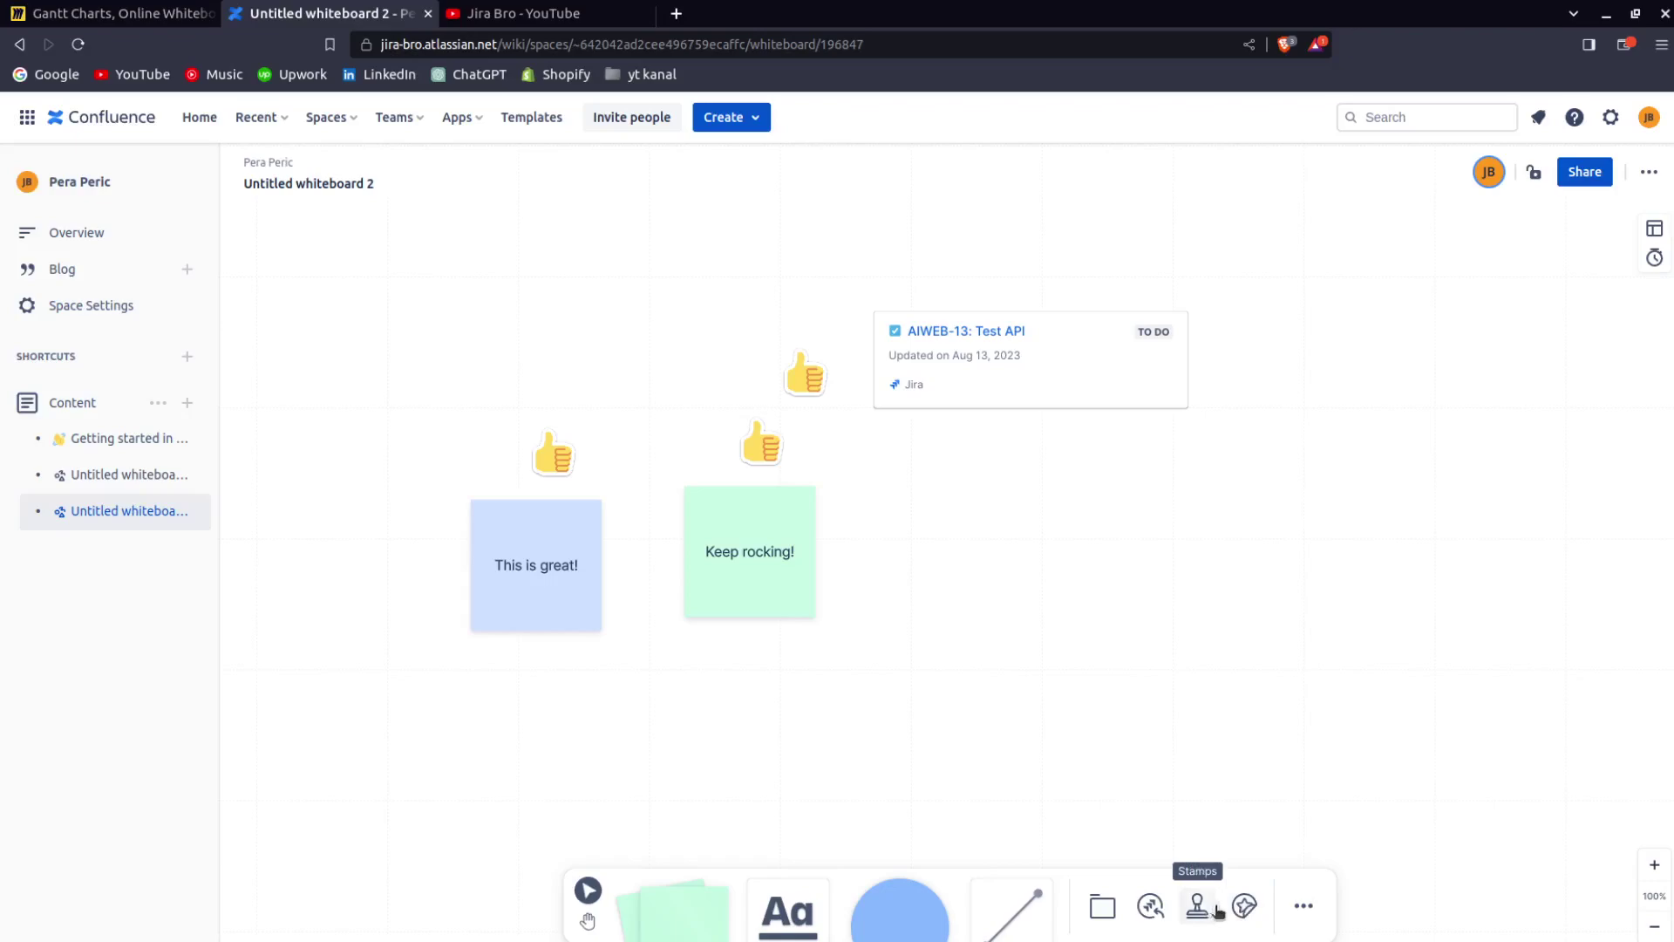
{"action": "left_click", "coordinate": [1292, 909]}
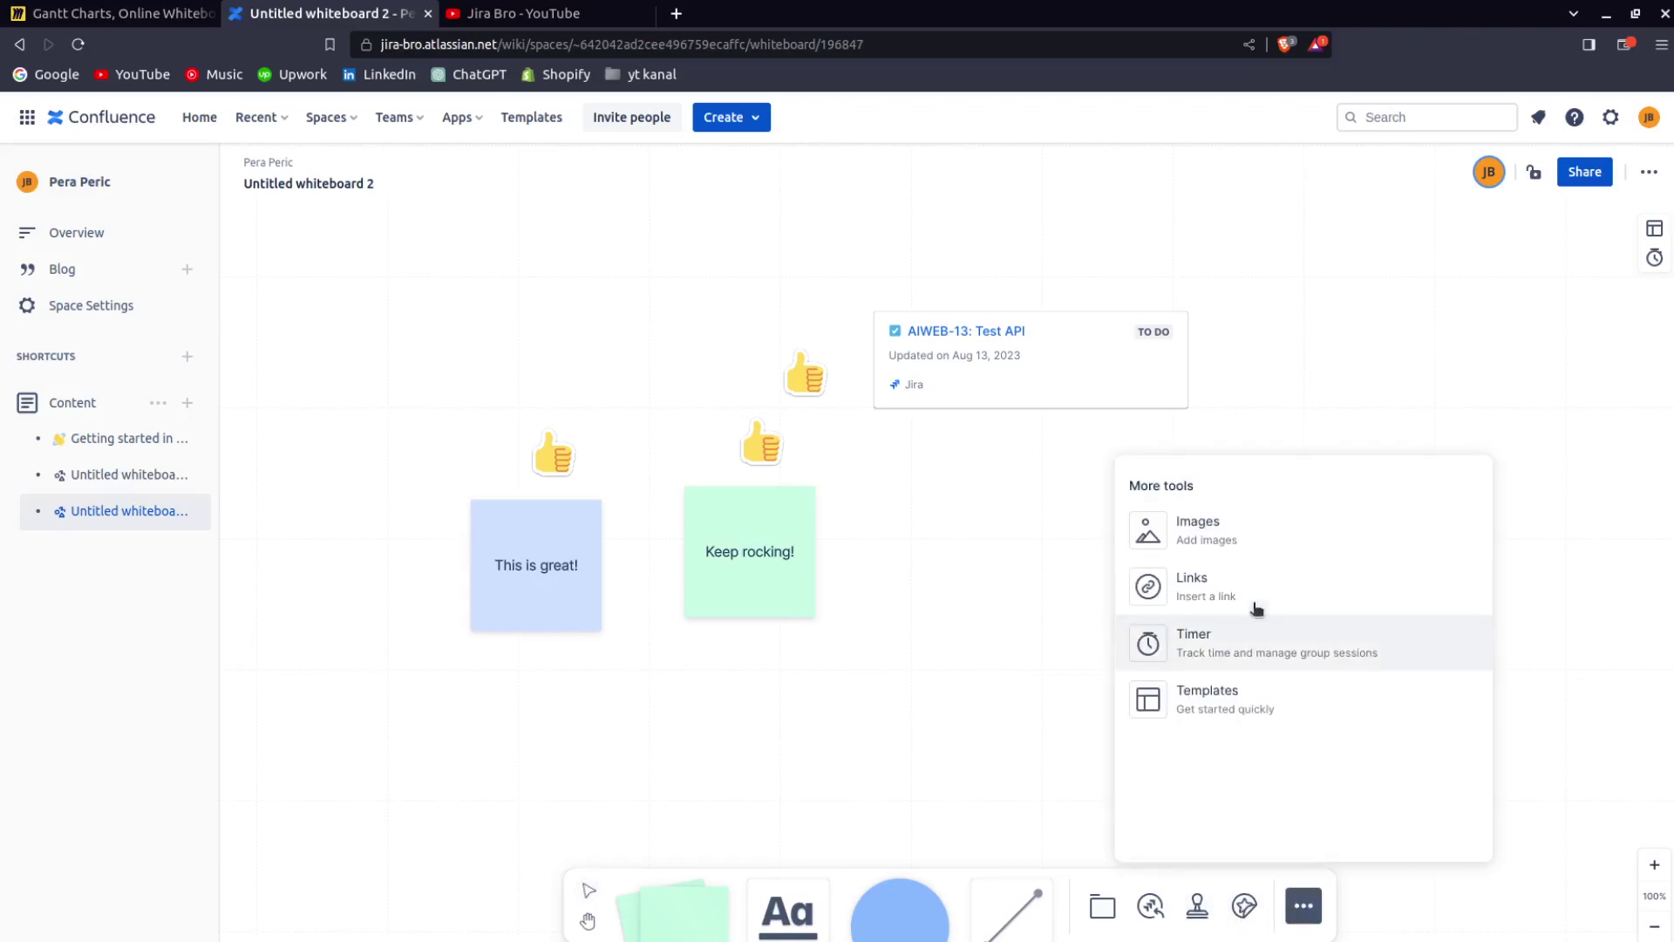
{"action": "left_click", "coordinate": [1036, 658]}
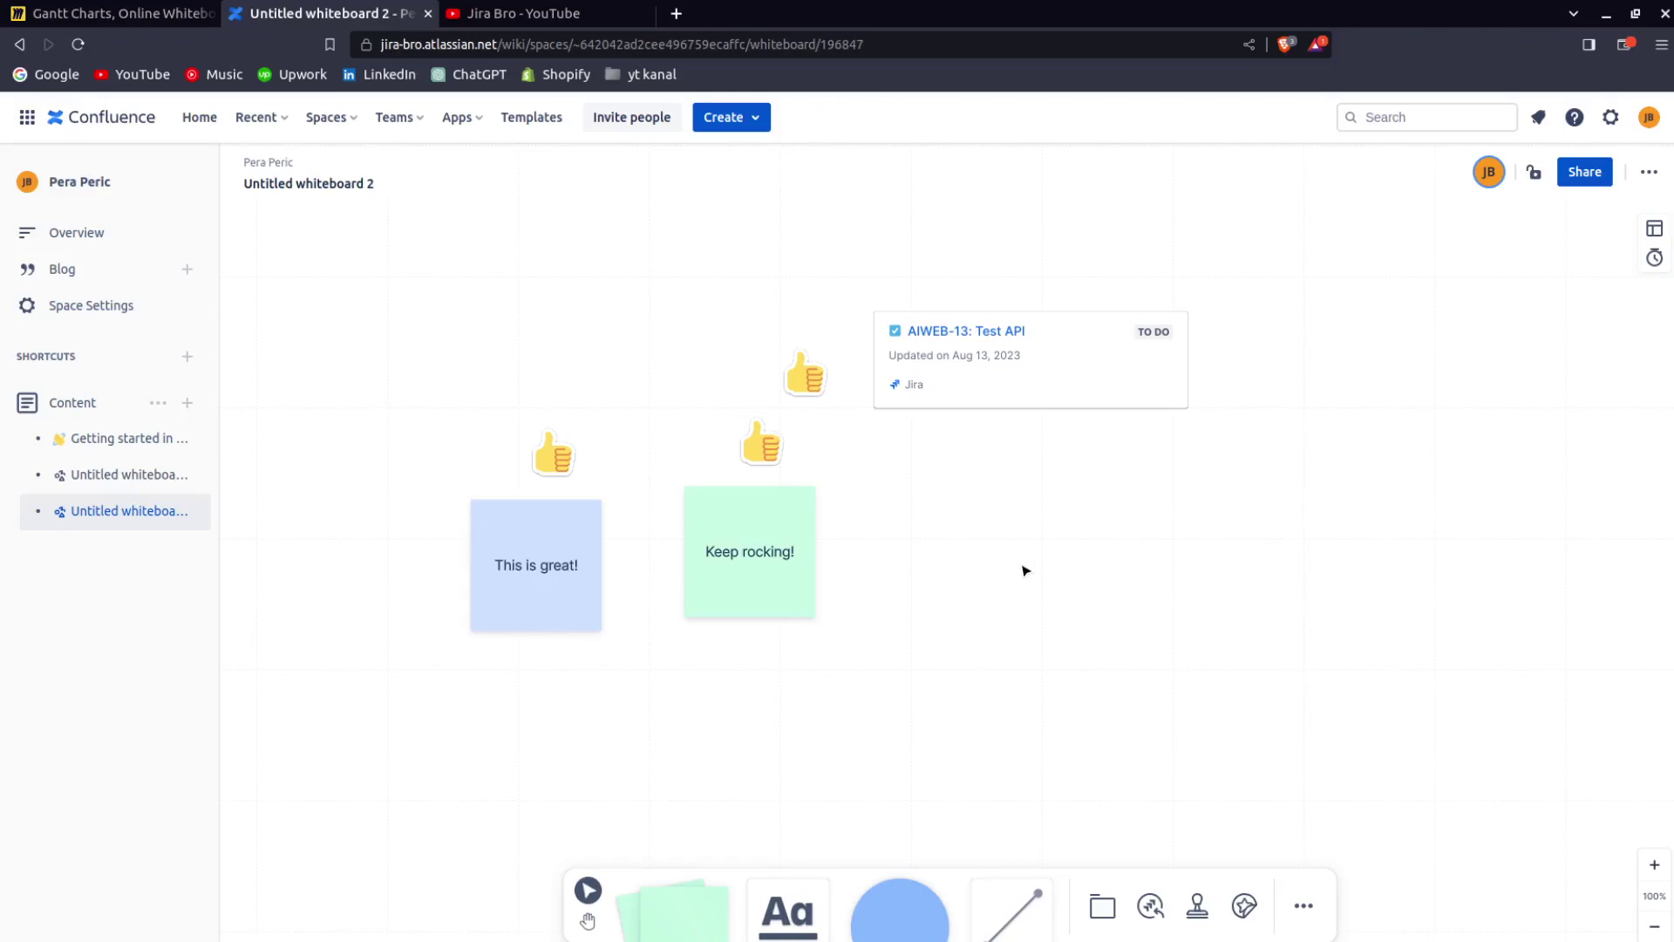
{"action": "left_click", "coordinate": [1649, 172]}
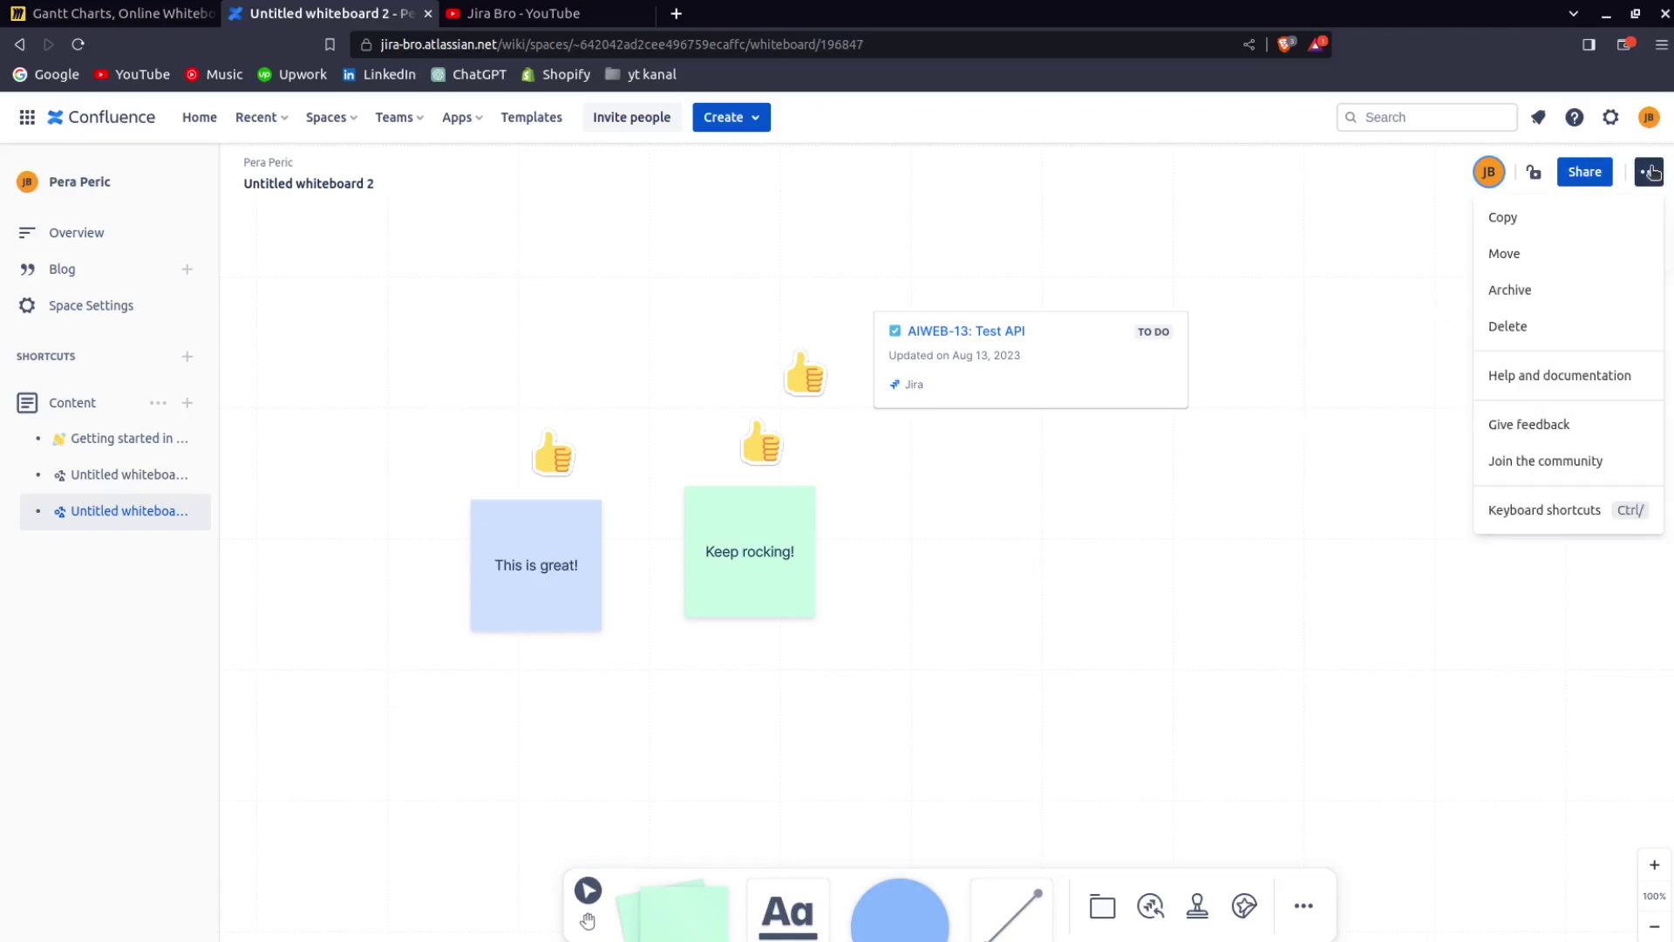
{"action": "left_click", "coordinate": [1650, 172]}
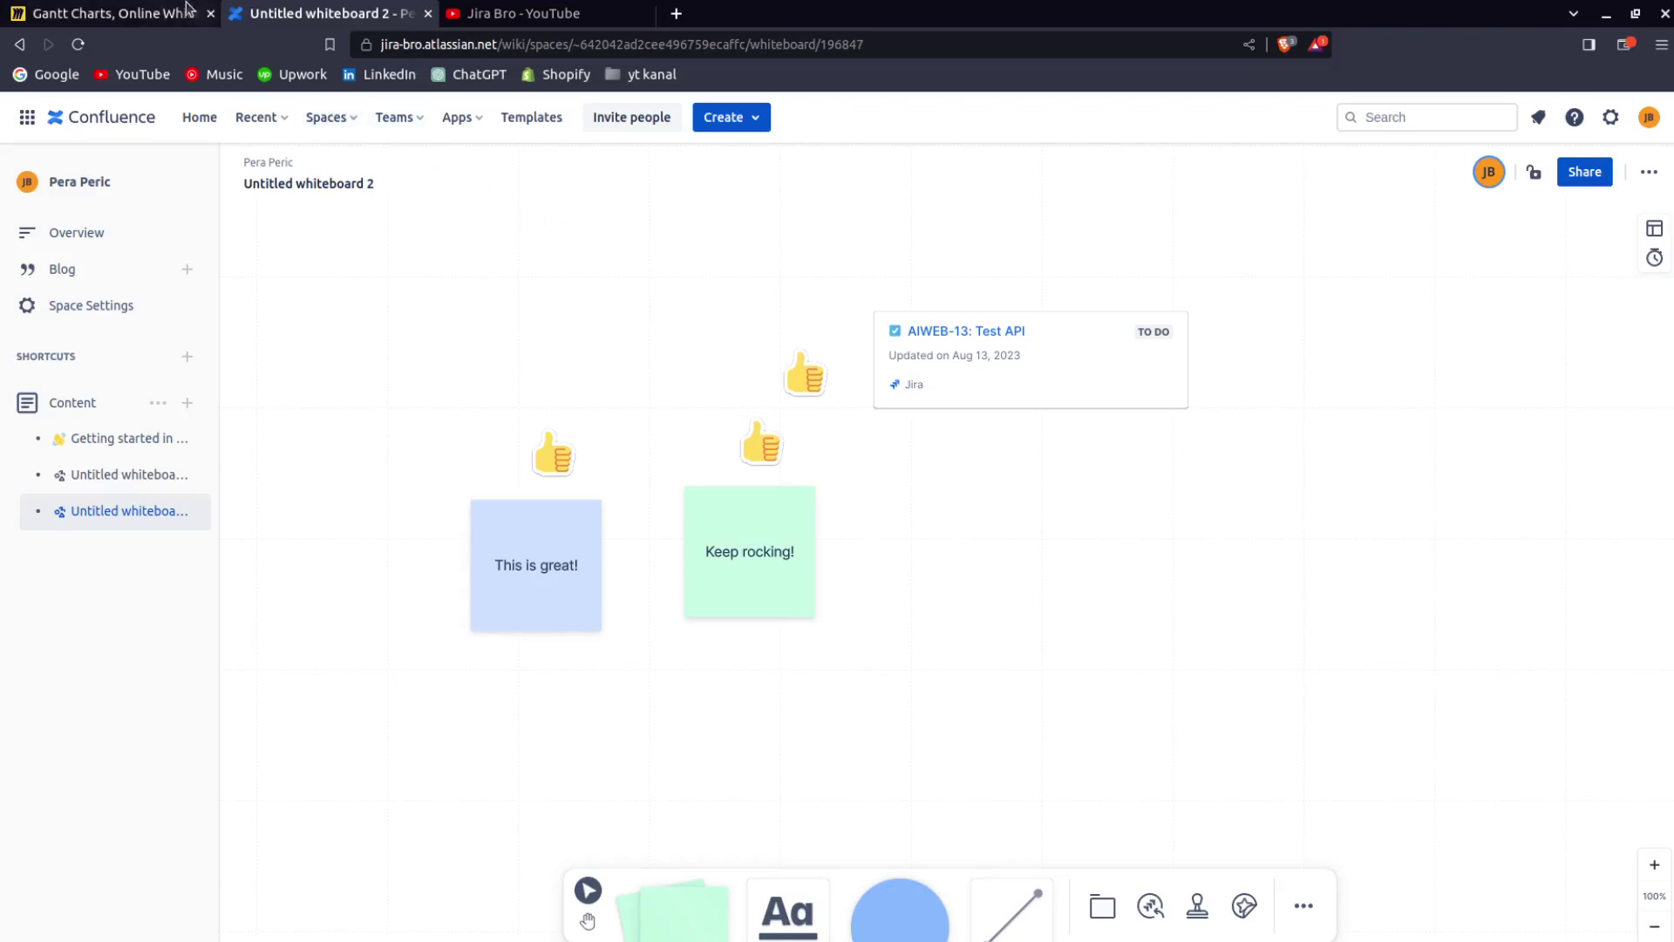
Switch to the Gantt Charts board in Miro, dismiss its intro video popup, and choose the sticky note tool.
{"action": "left_click", "coordinate": [162, 27]}
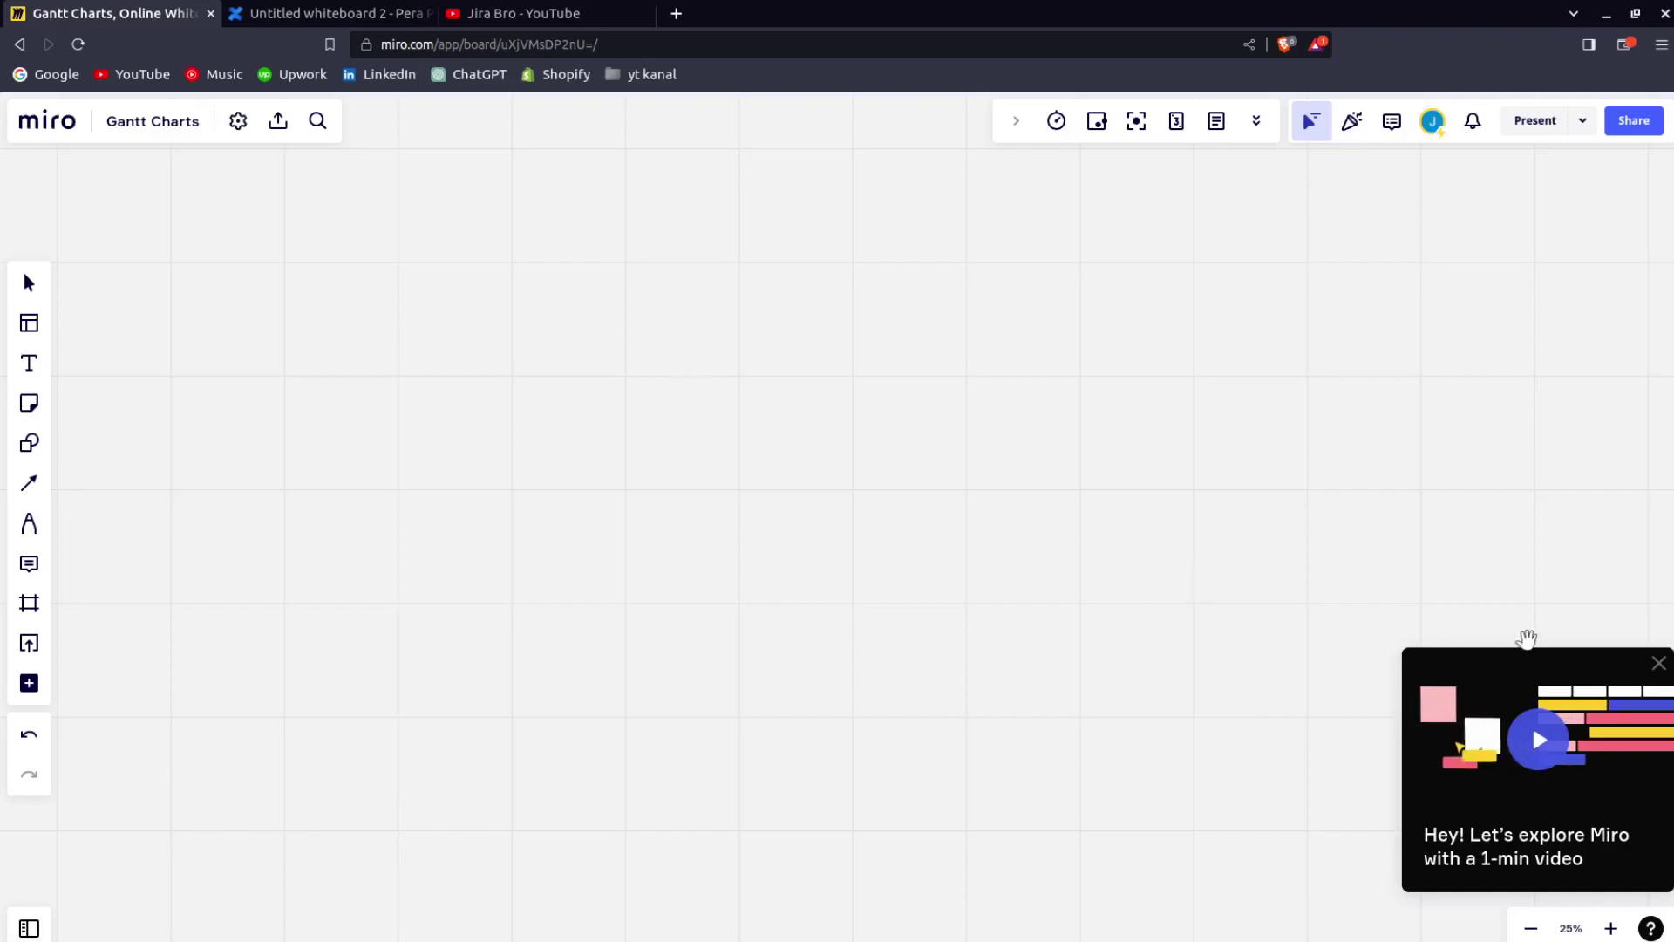
{"action": "left_click", "coordinate": [1659, 662]}
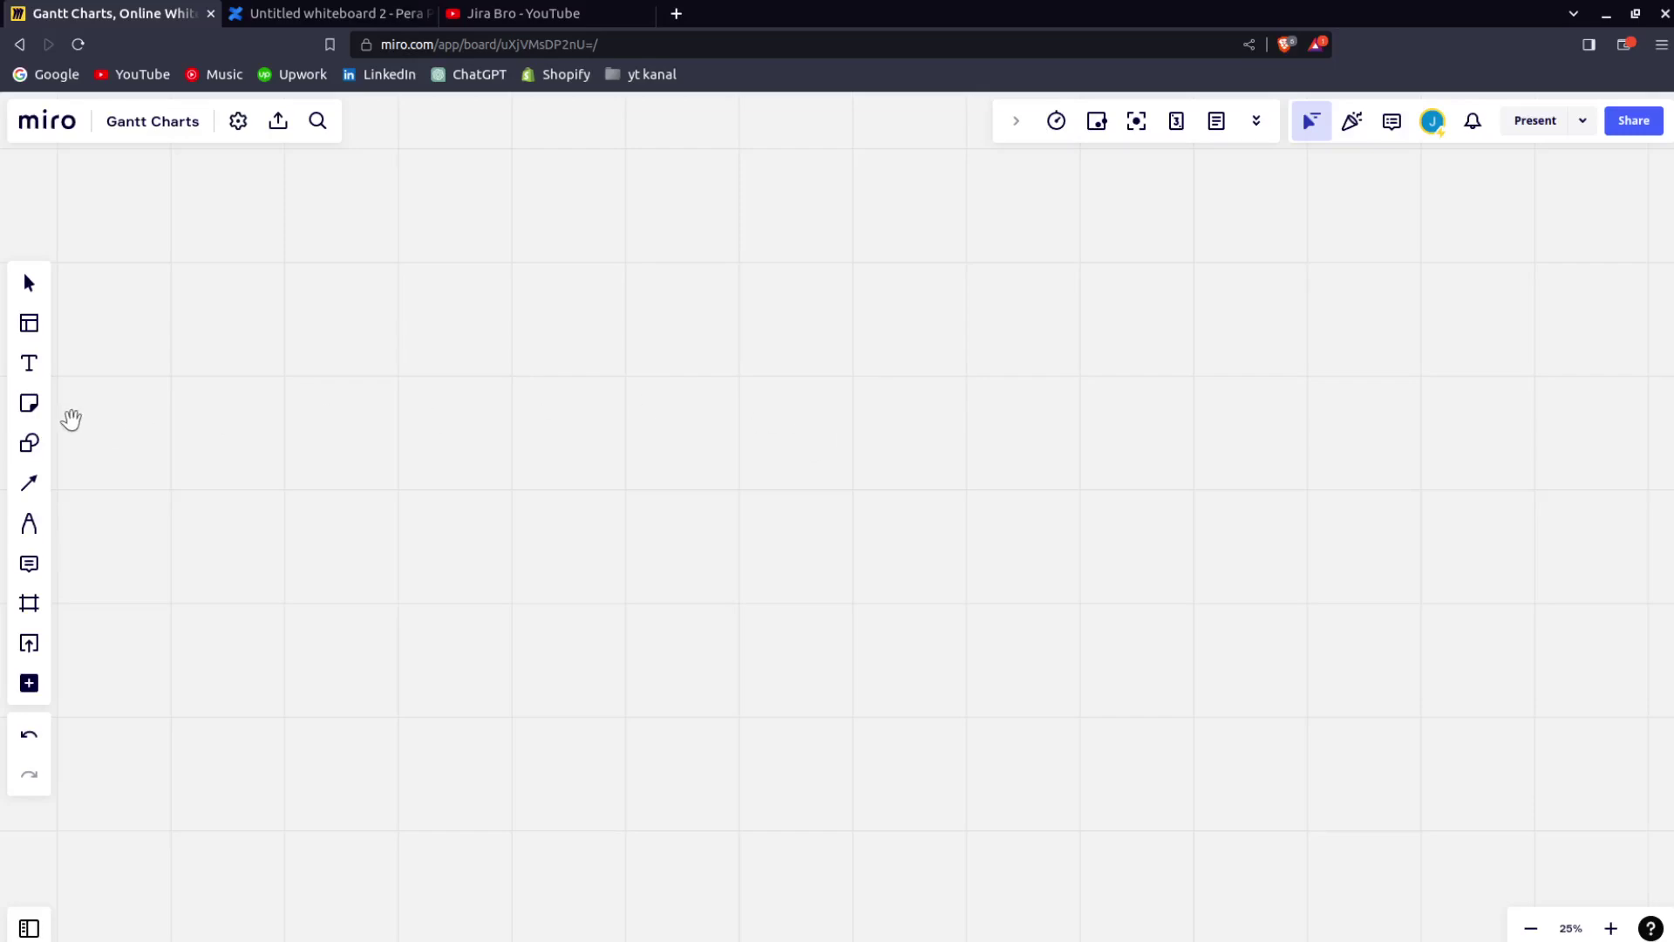
{"action": "left_click", "coordinate": [43, 408]}
Place a yellow sticky reading 'Miro is good' and enlarge it by its corner handle.
{"action": "left_click", "coordinate": [351, 330]}
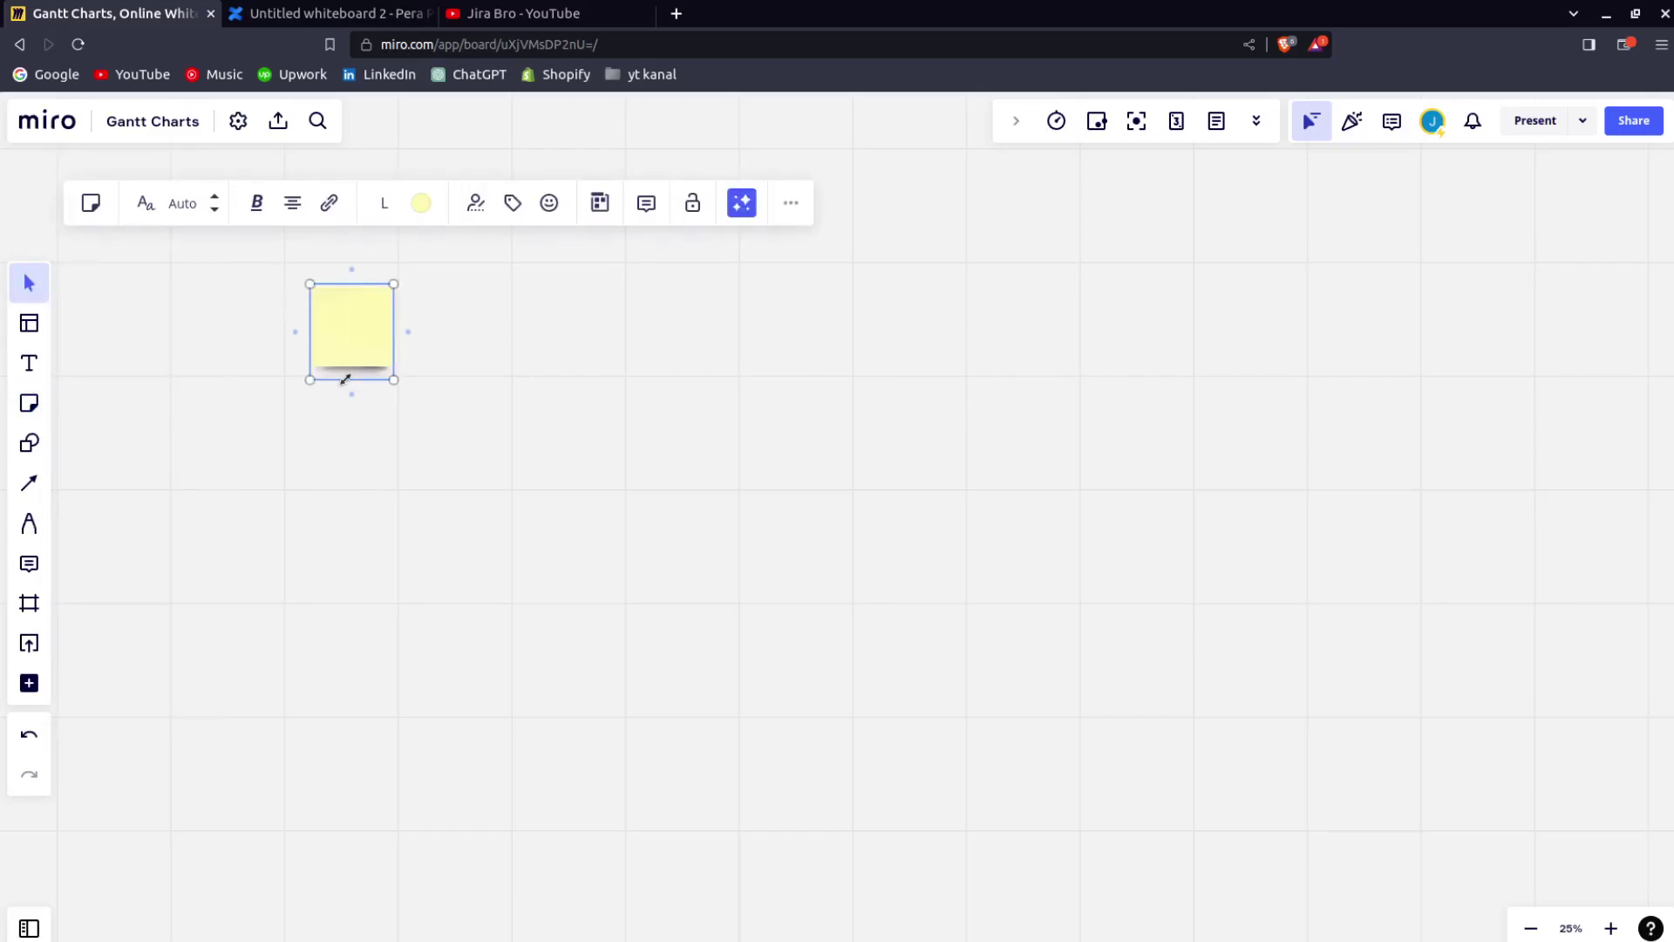
{"action": "type", "text": "Miro is good"}
{"action": "left_click", "coordinate": [658, 312]}
{"action": "left_click", "coordinate": [377, 342]}
{"action": "left_click_drag", "start_coordinate": [392, 375], "coordinate": [447, 443]}
{"action": "left_click", "coordinate": [407, 549]}
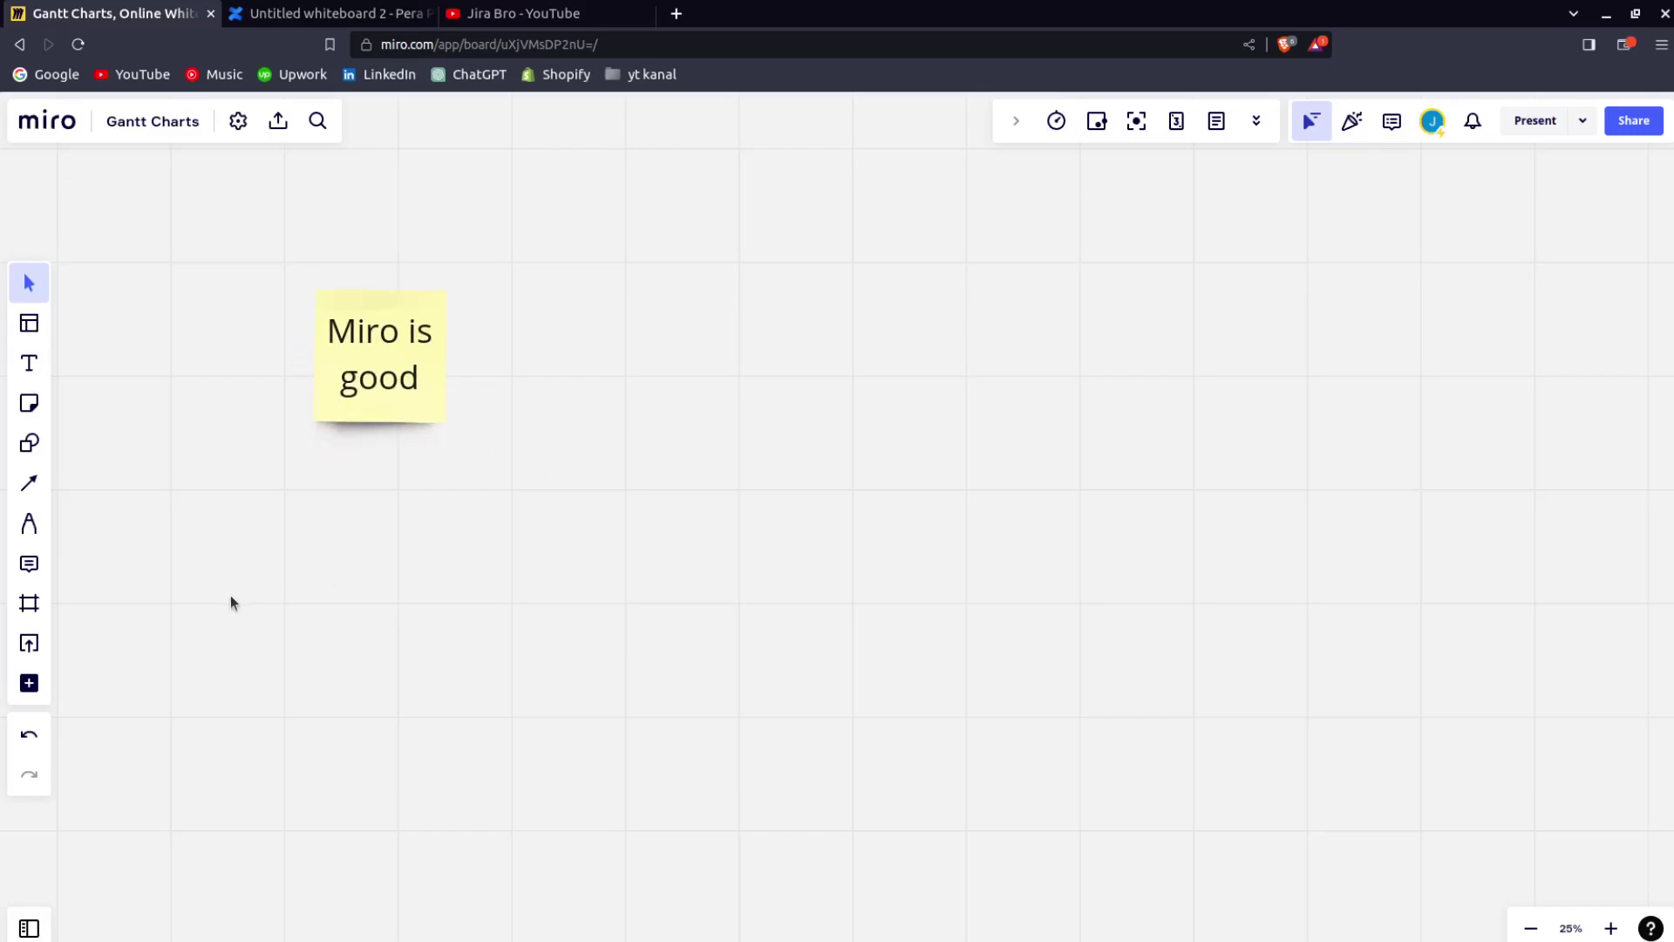
{"action": "left_click", "coordinate": [29, 683]}
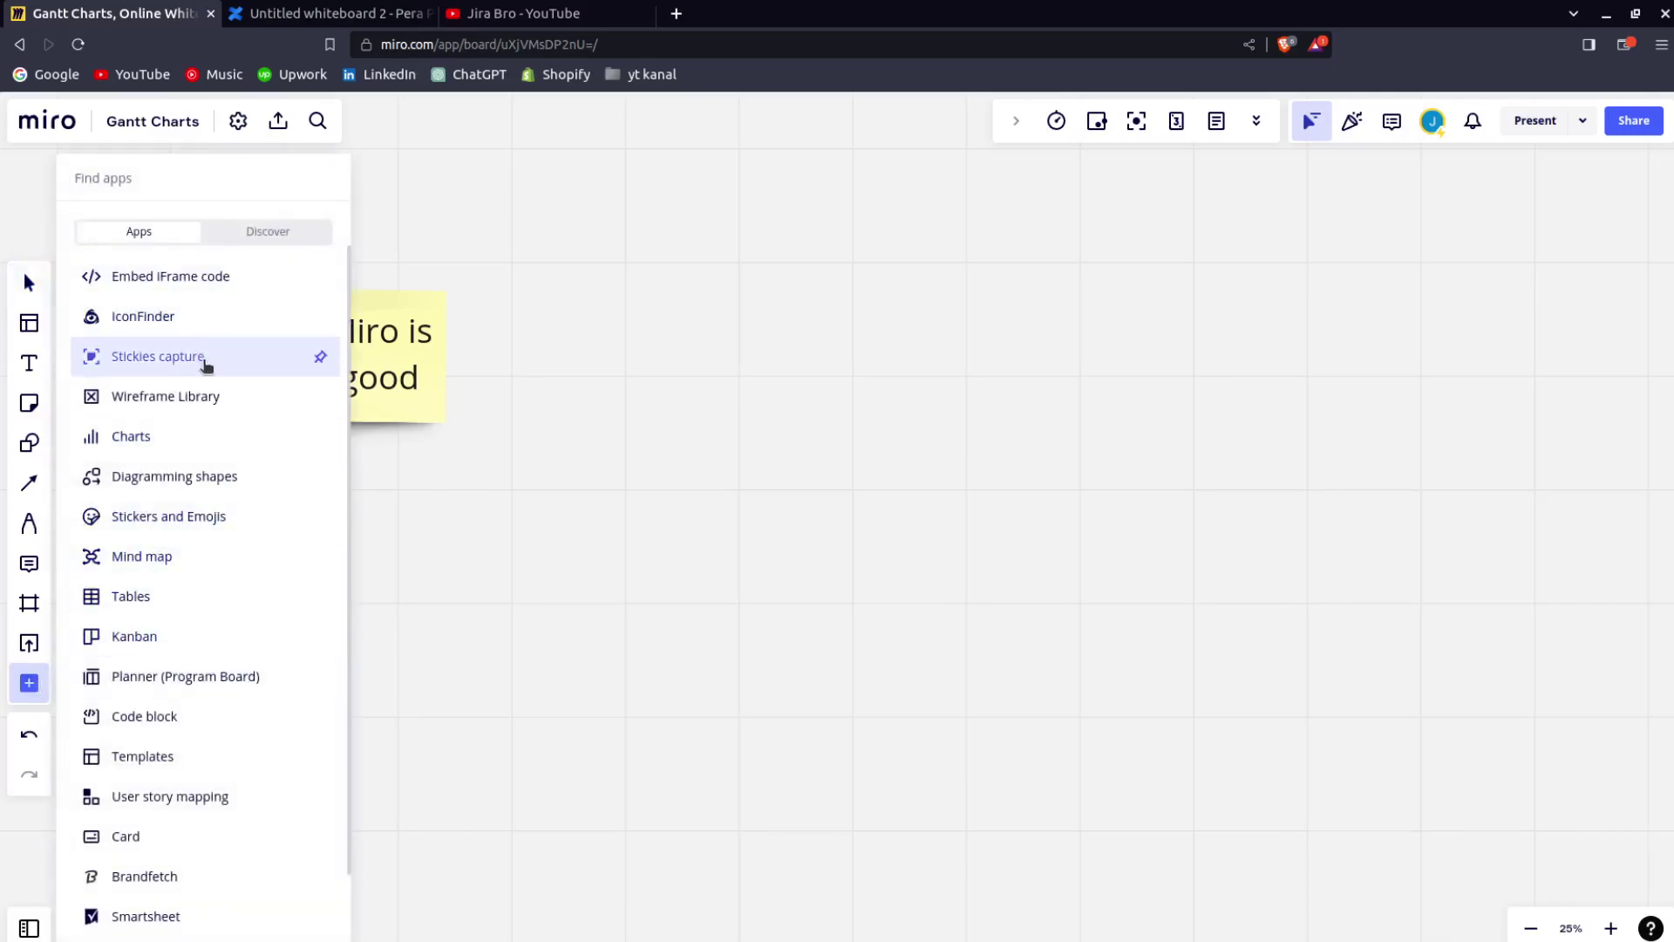
Place a Browser wireframe from the Wireframe Library right of the sticky note.
{"action": "left_click", "coordinate": [202, 397]}
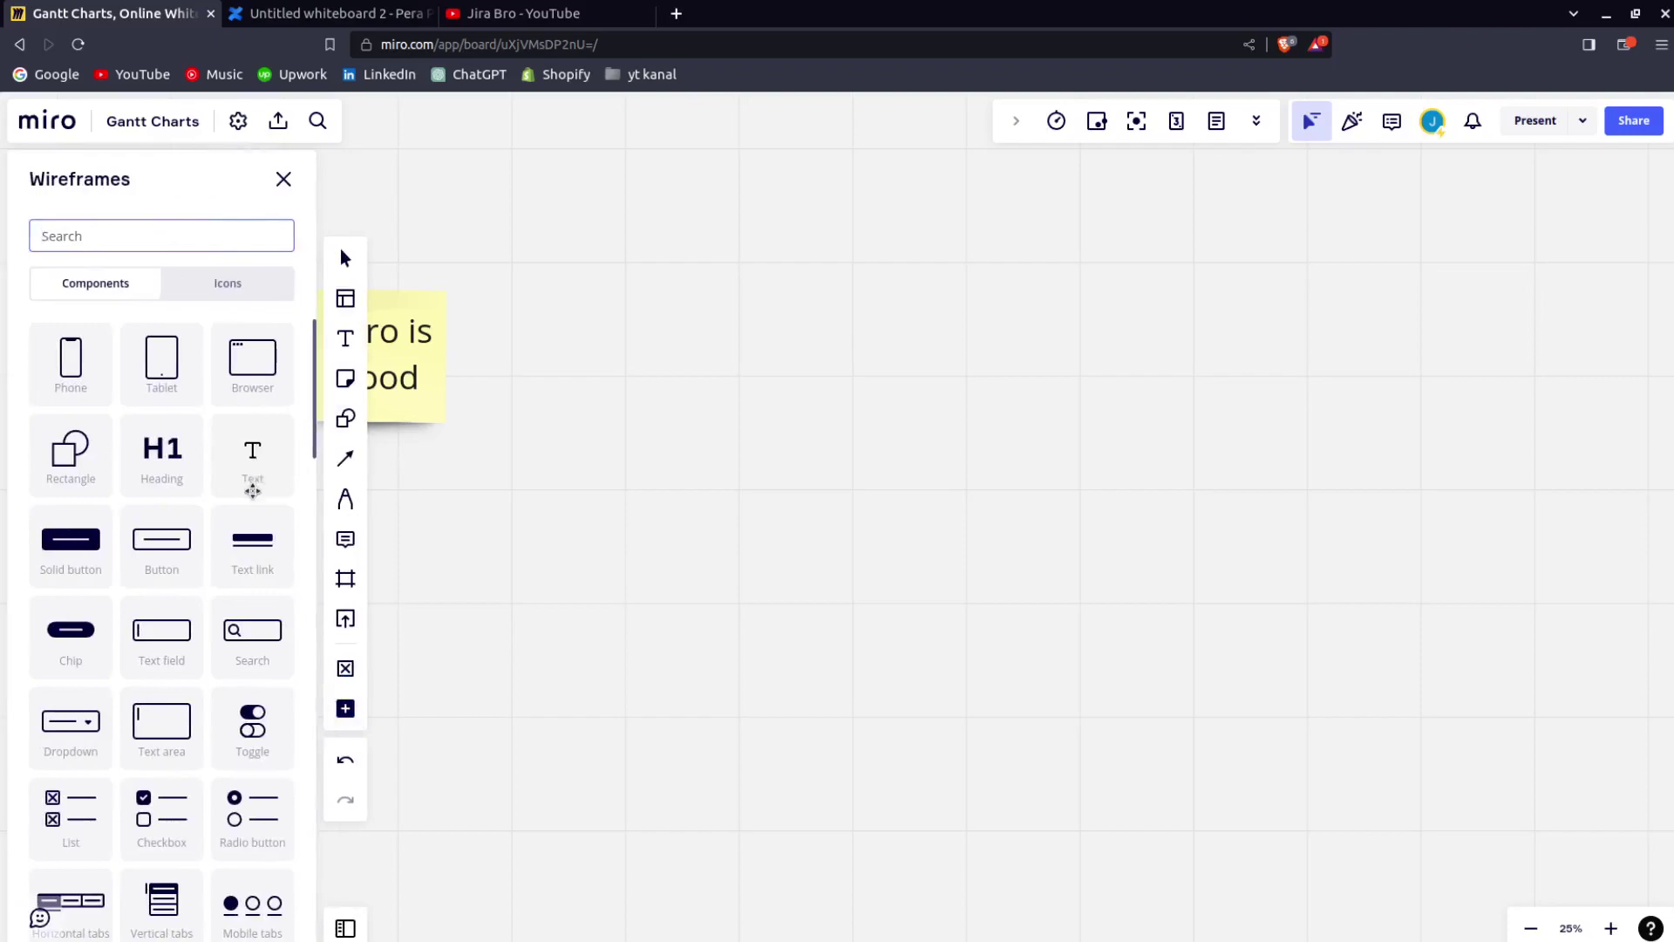
{"action": "left_click_drag", "start_coordinate": [253, 362], "coordinate": [746, 375]}
{"action": "left_click", "coordinate": [855, 567]}
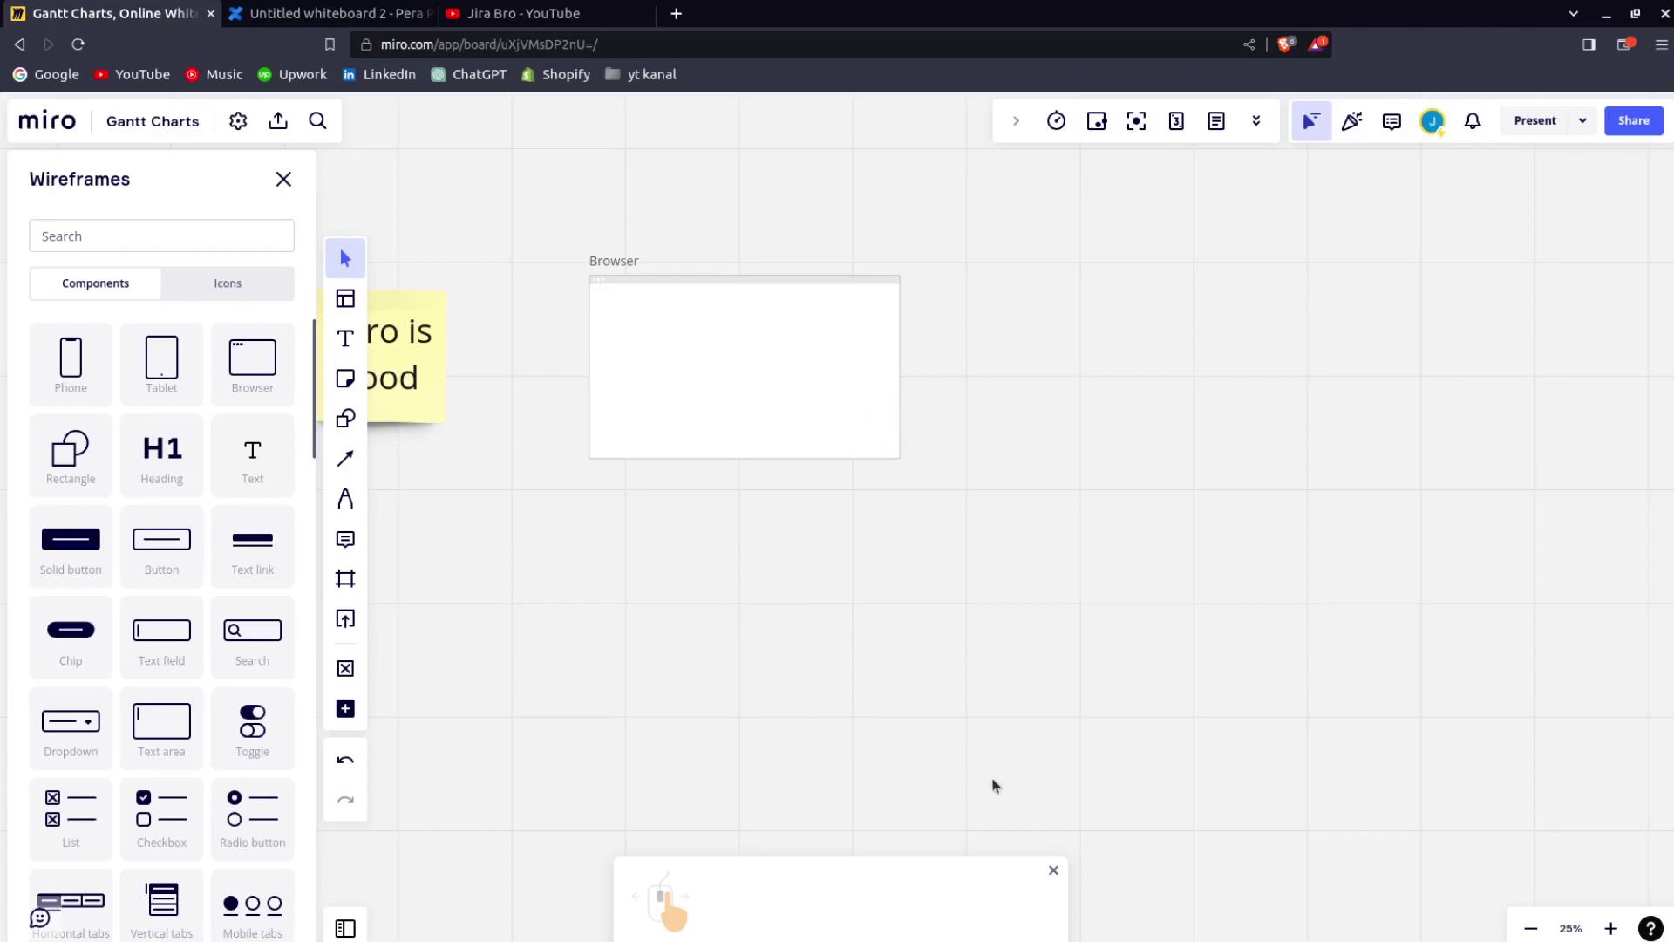
{"action": "left_click", "coordinate": [1054, 871]}
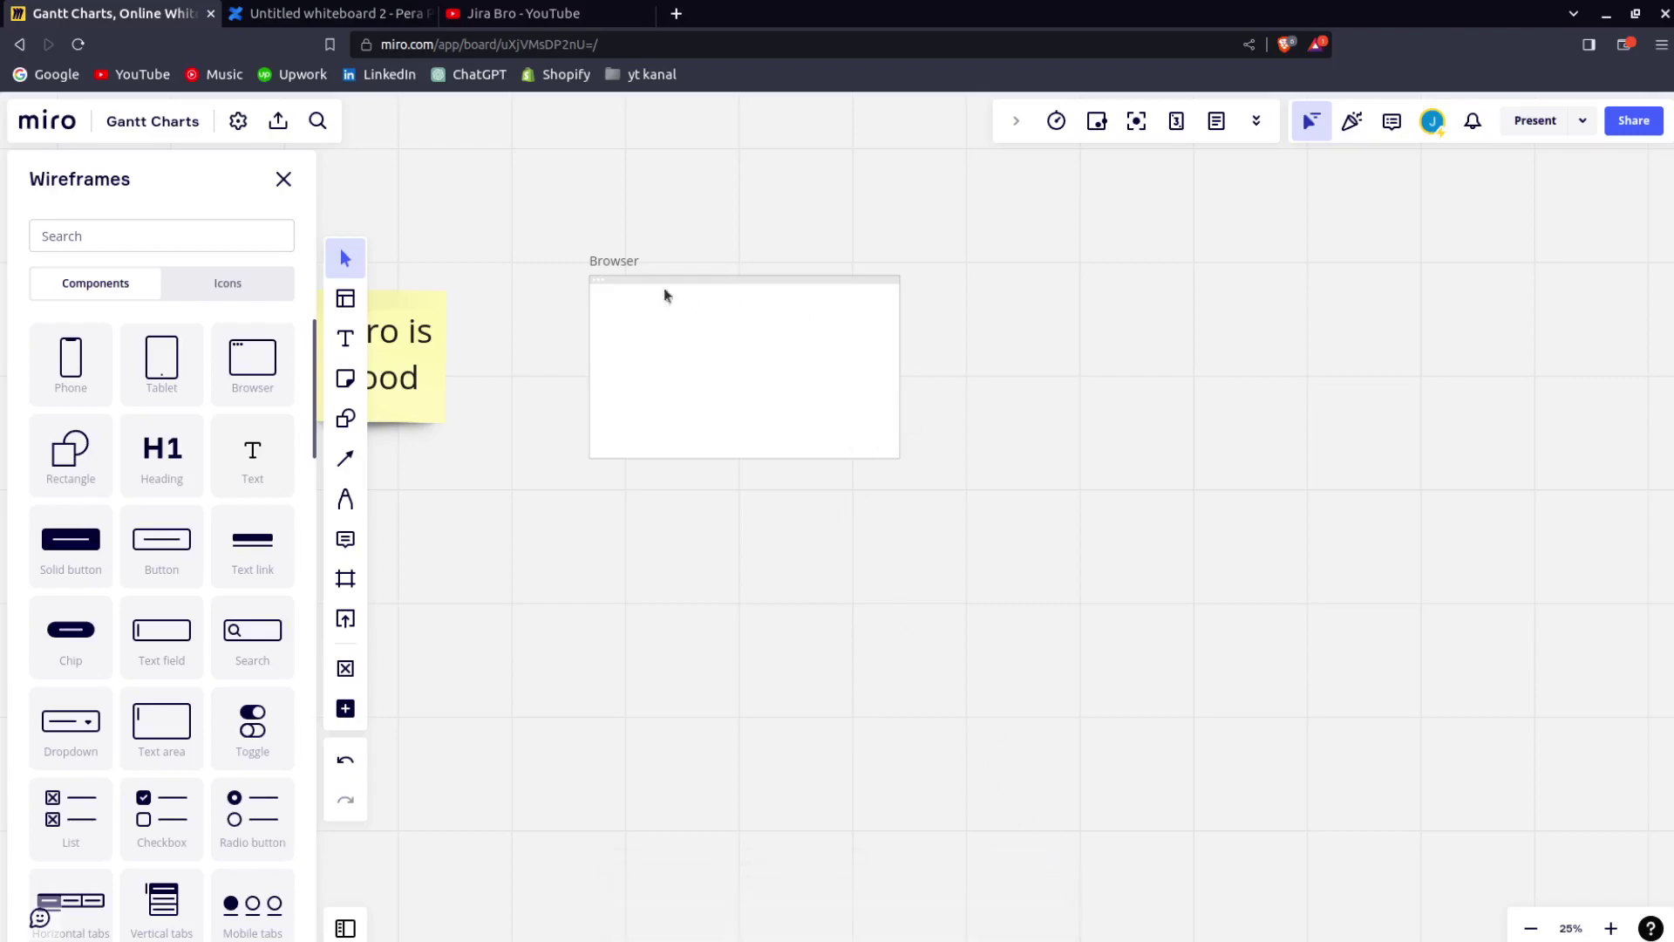
Close the library, enlarge the Browser wireframe, and centre it in view.
{"action": "left_click", "coordinate": [630, 277]}
{"action": "left_click", "coordinate": [284, 179]}
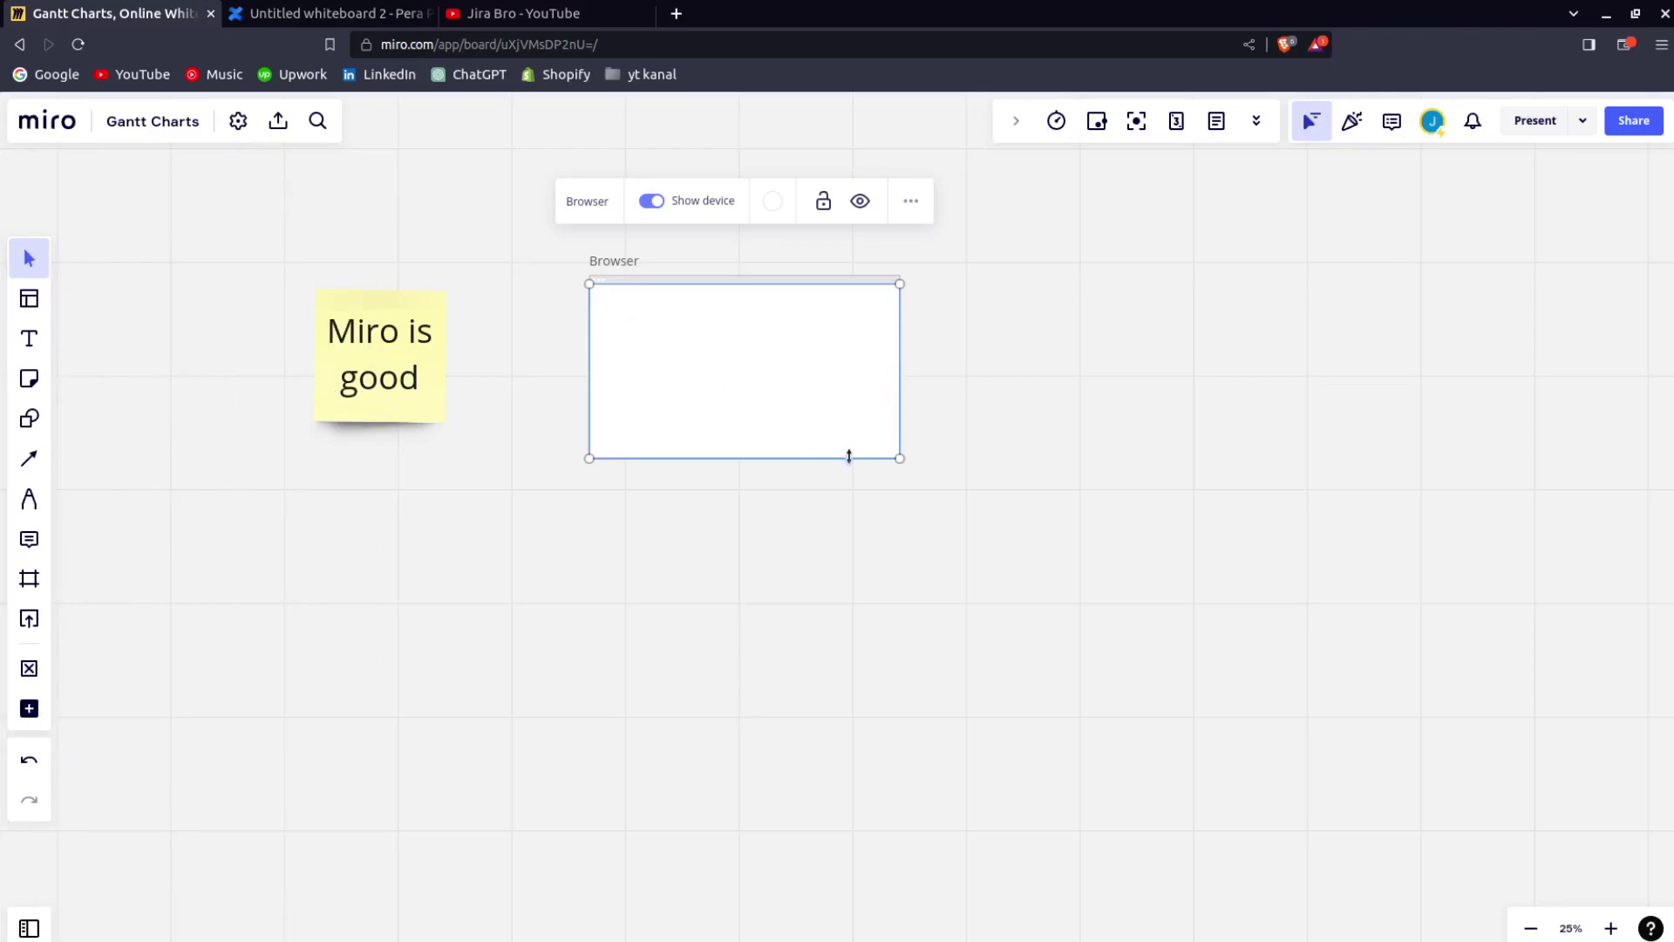
{"action": "left_click_drag", "start_coordinate": [900, 458], "coordinate": [1050, 553]}
{"action": "left_click", "coordinate": [1214, 459]}
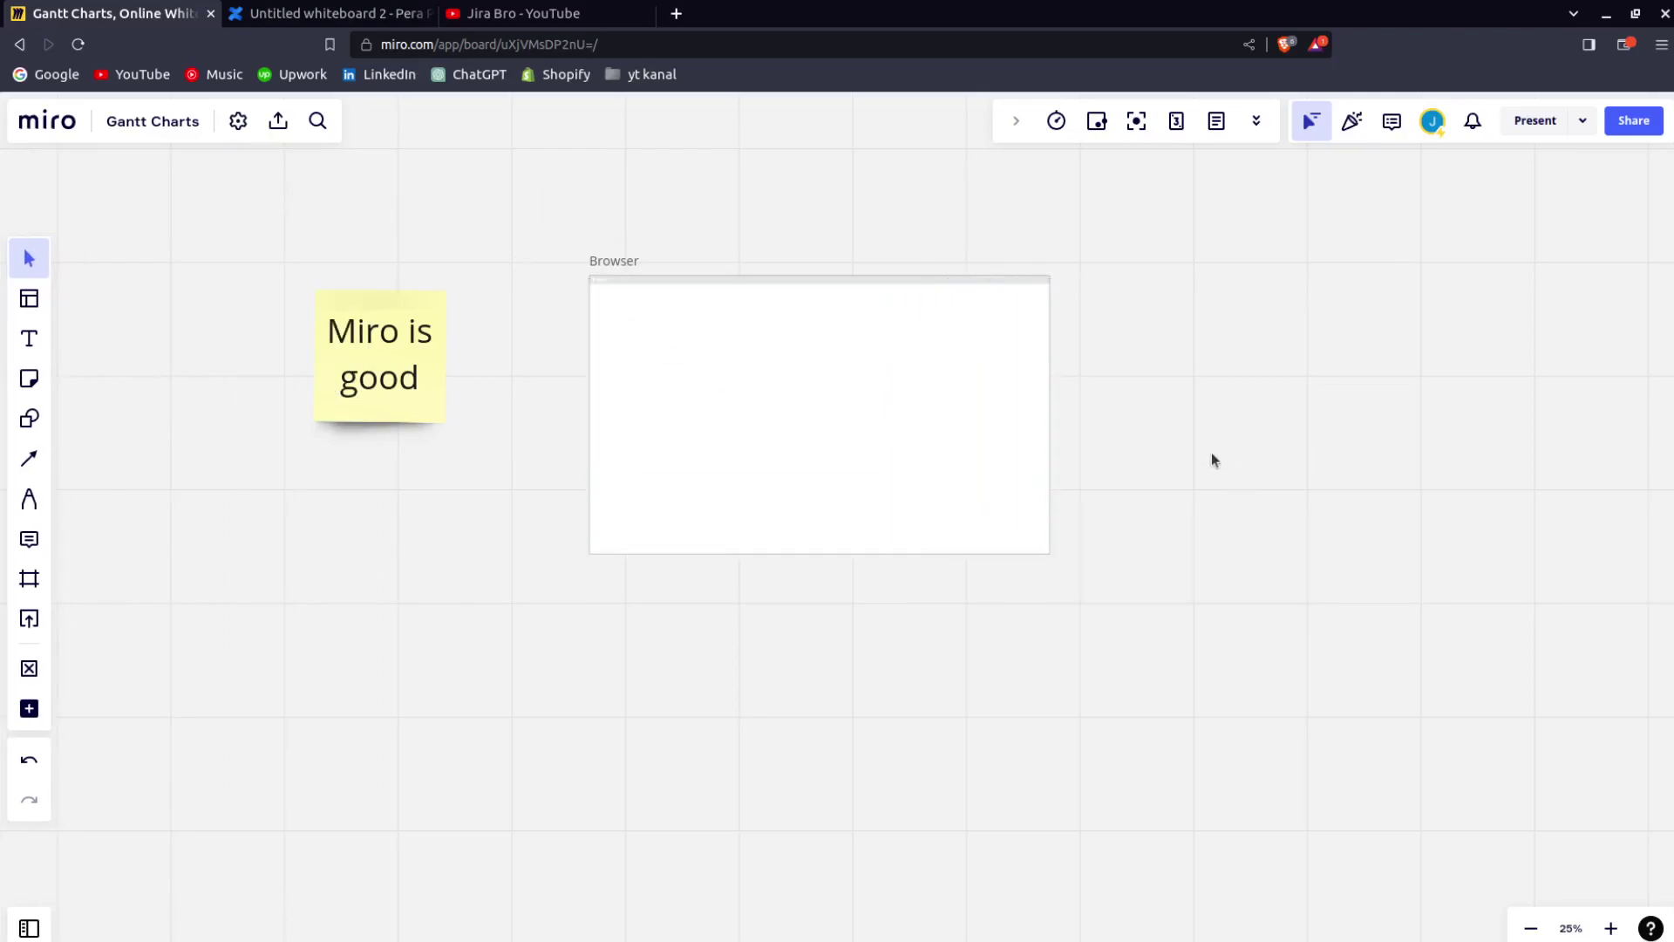
{"action": "scroll", "coordinate": [1075, 437], "scroll_direction": "up", "scroll_amount": 5}
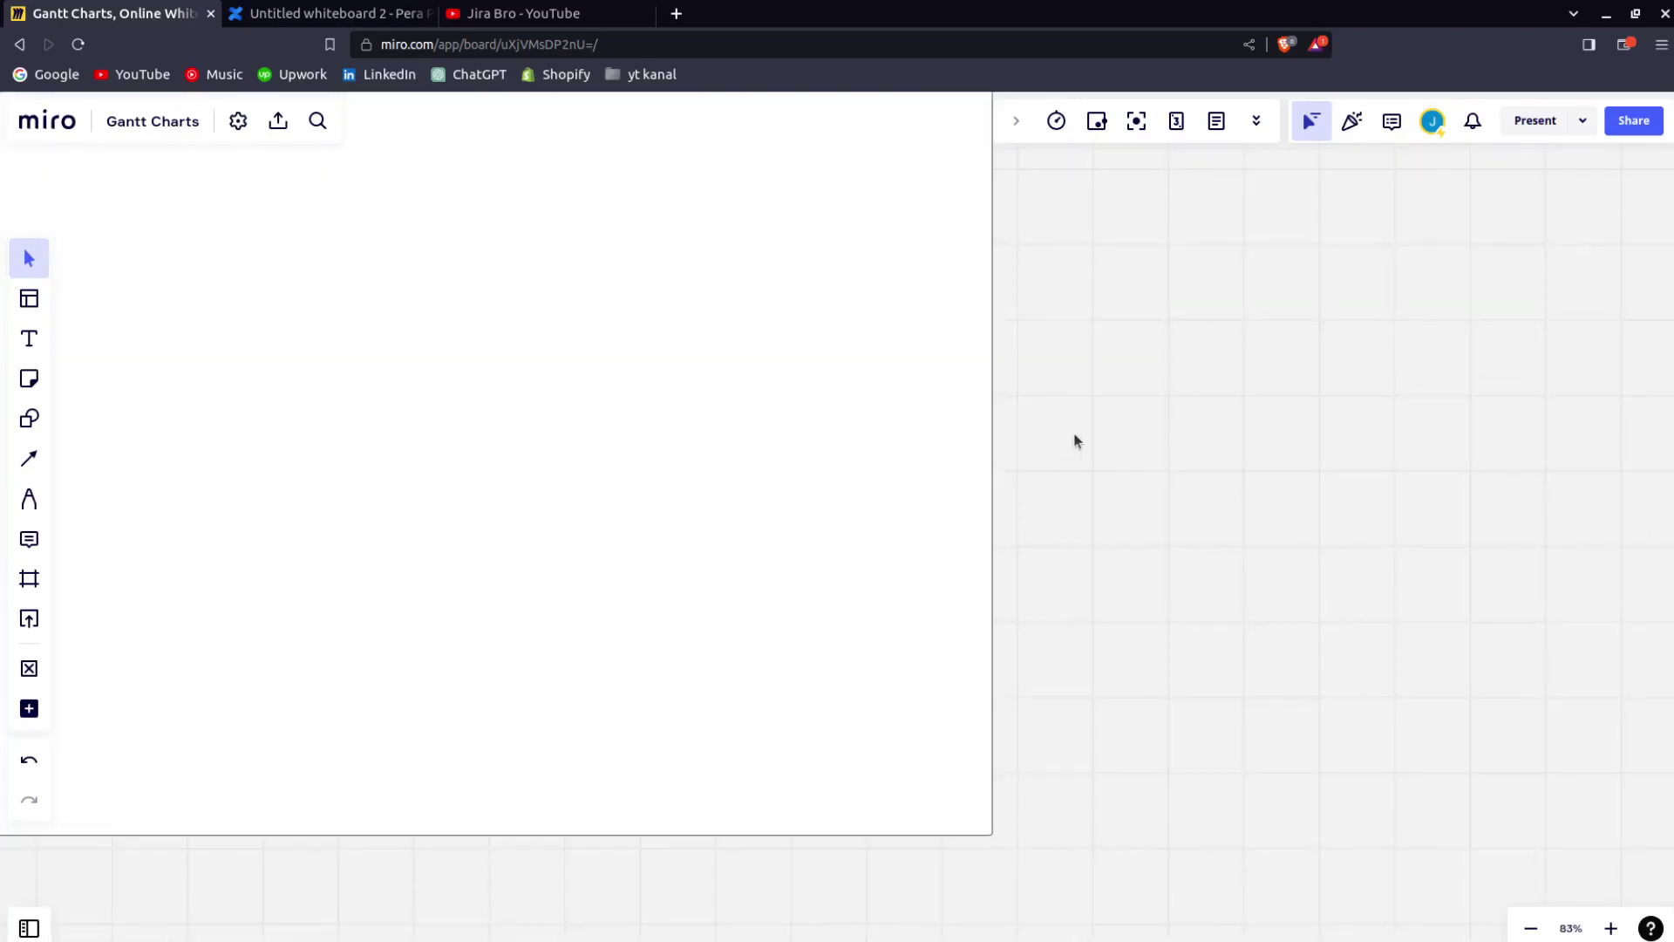
{"action": "scroll", "coordinate": [977, 328], "scroll_direction": "down", "scroll_amount": 2}
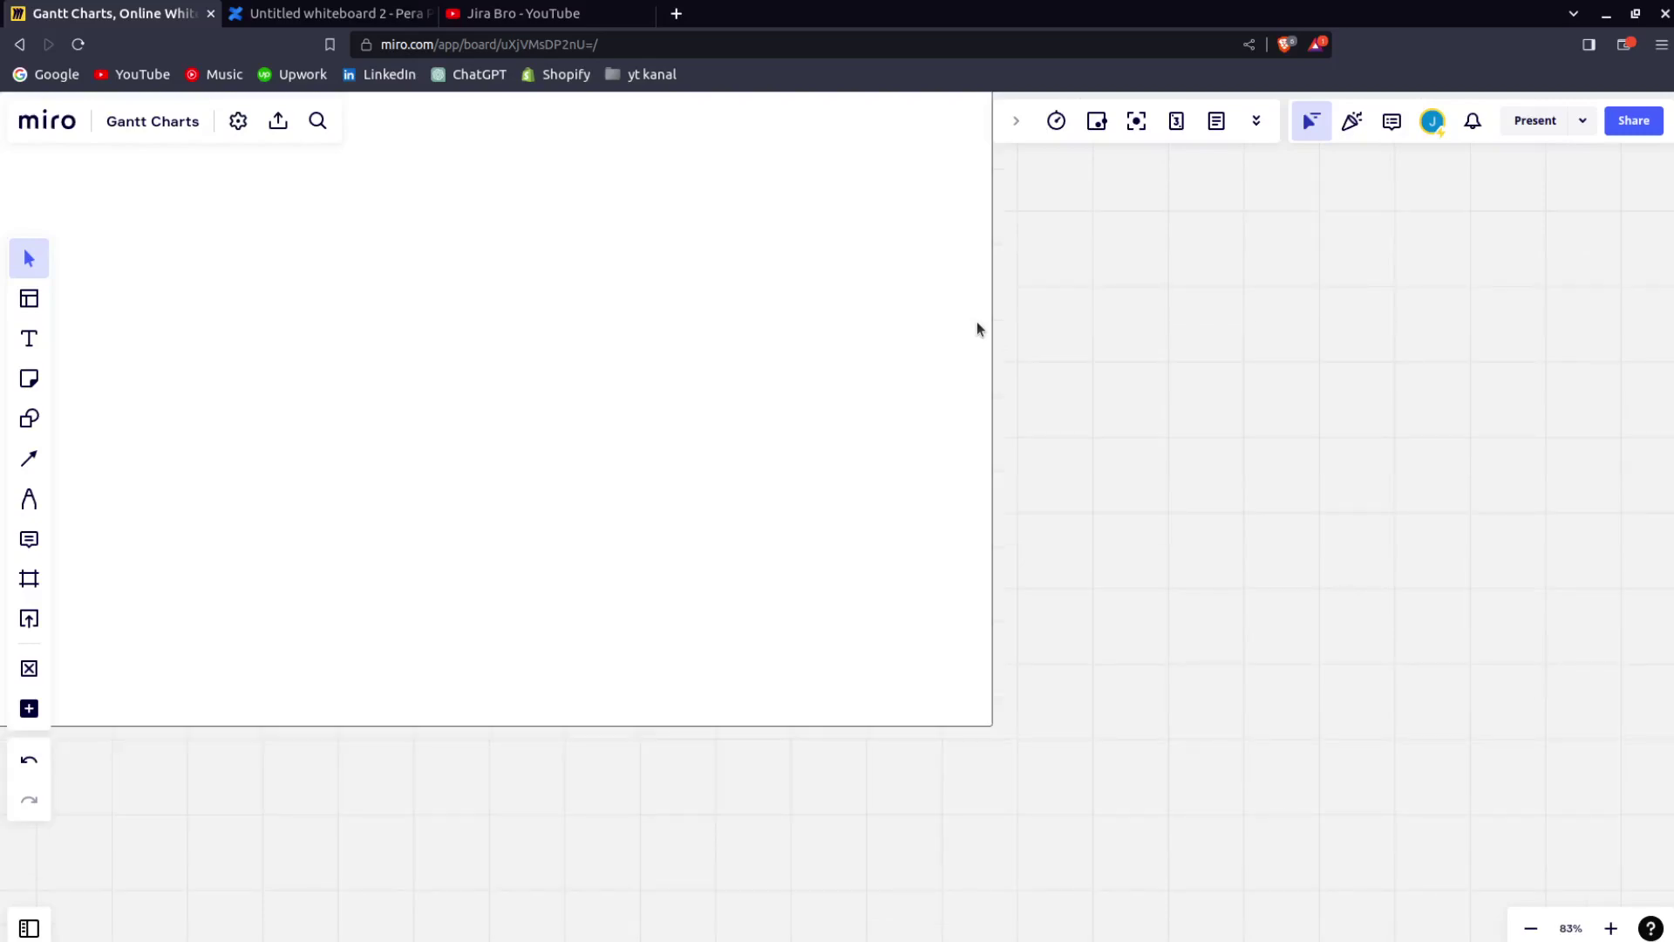
{"action": "scroll", "coordinate": [977, 328], "scroll_direction": "down", "scroll_amount": 2}
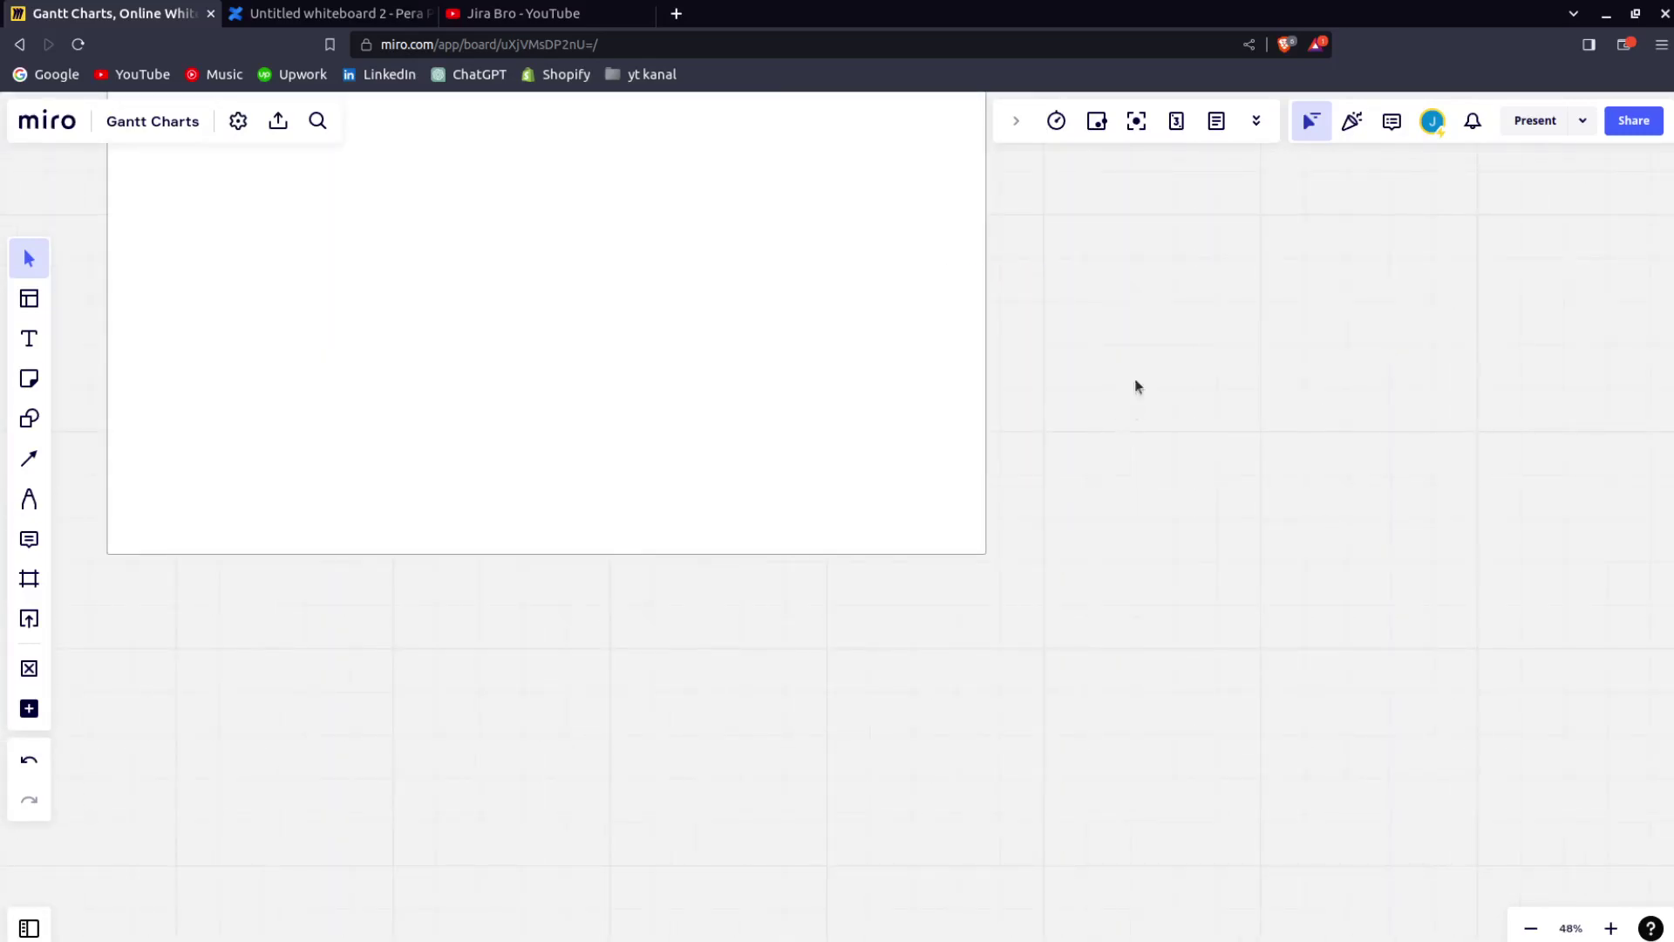
{"action": "left_click_drag", "start_coordinate": [1136, 387], "coordinate": [1342, 512]}
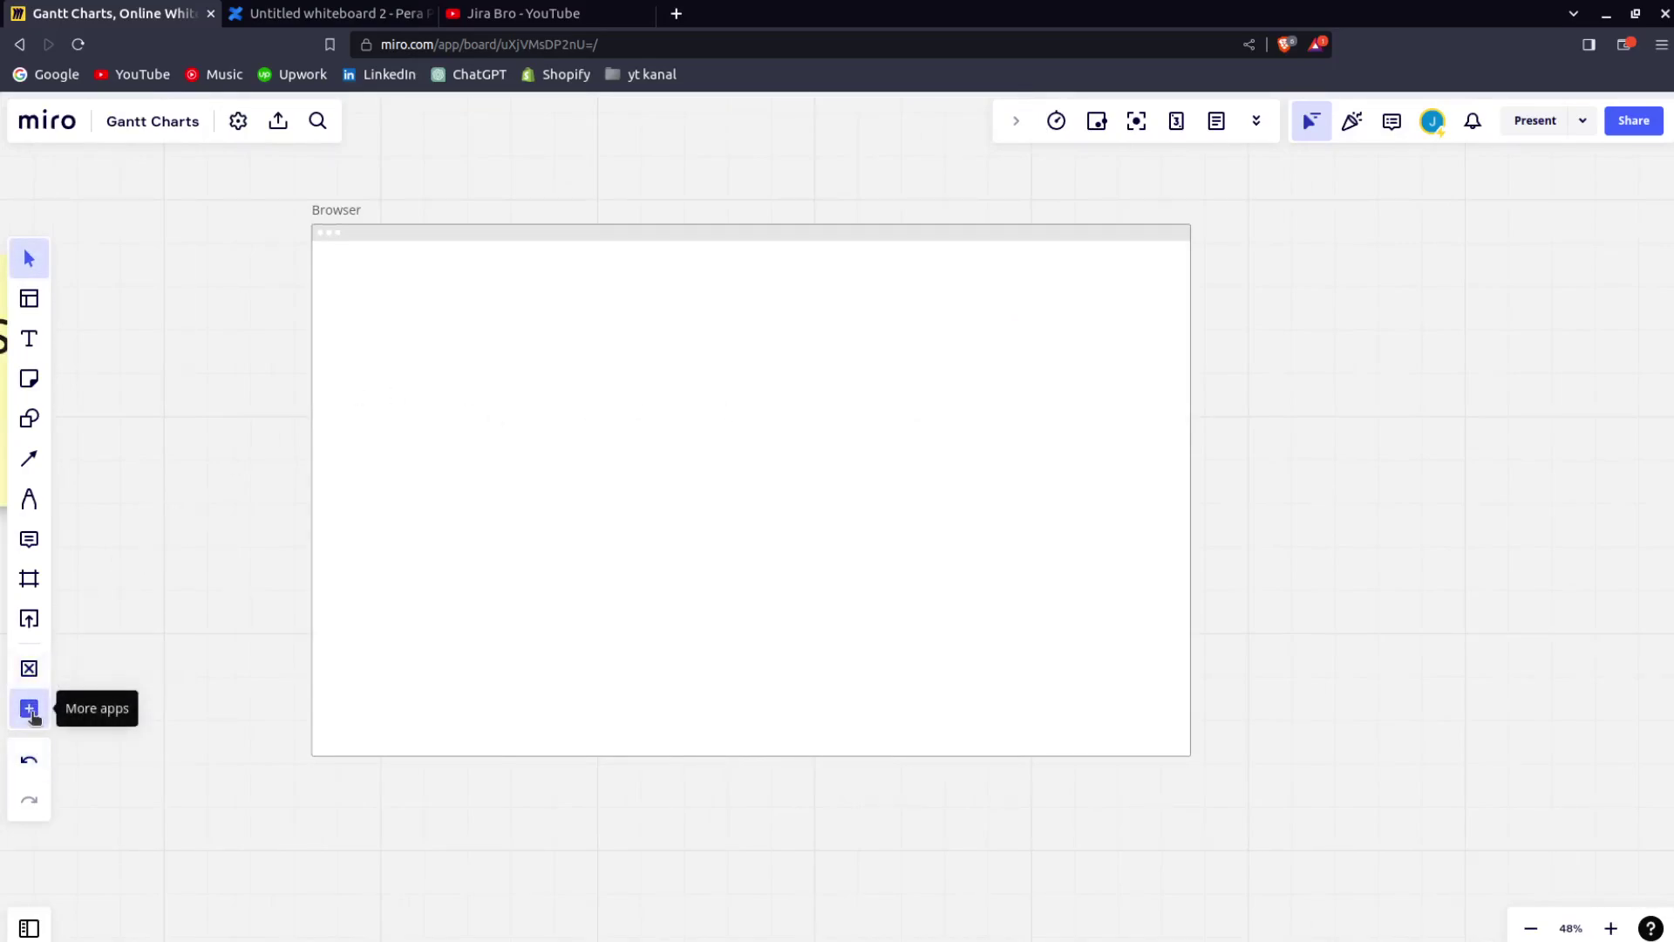
Open the Wireframe Library from the board apps list.
{"action": "left_click", "coordinate": [32, 709]}
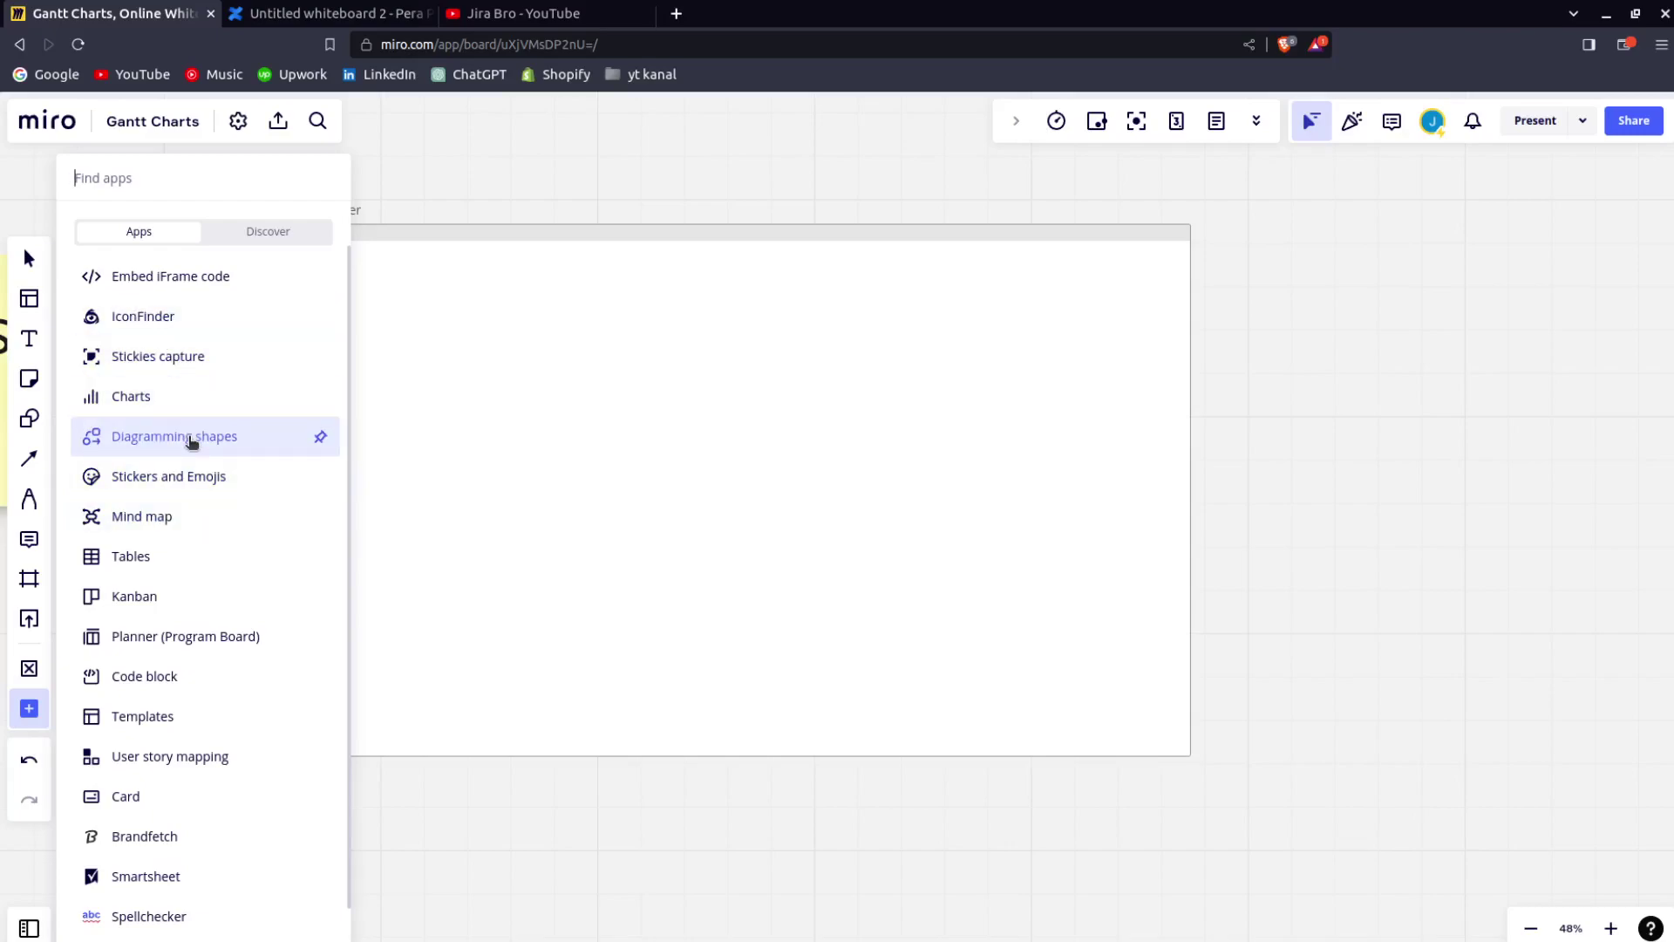
{"action": "scroll", "coordinate": [202, 579], "scroll_direction": "down", "scroll_amount": 1}
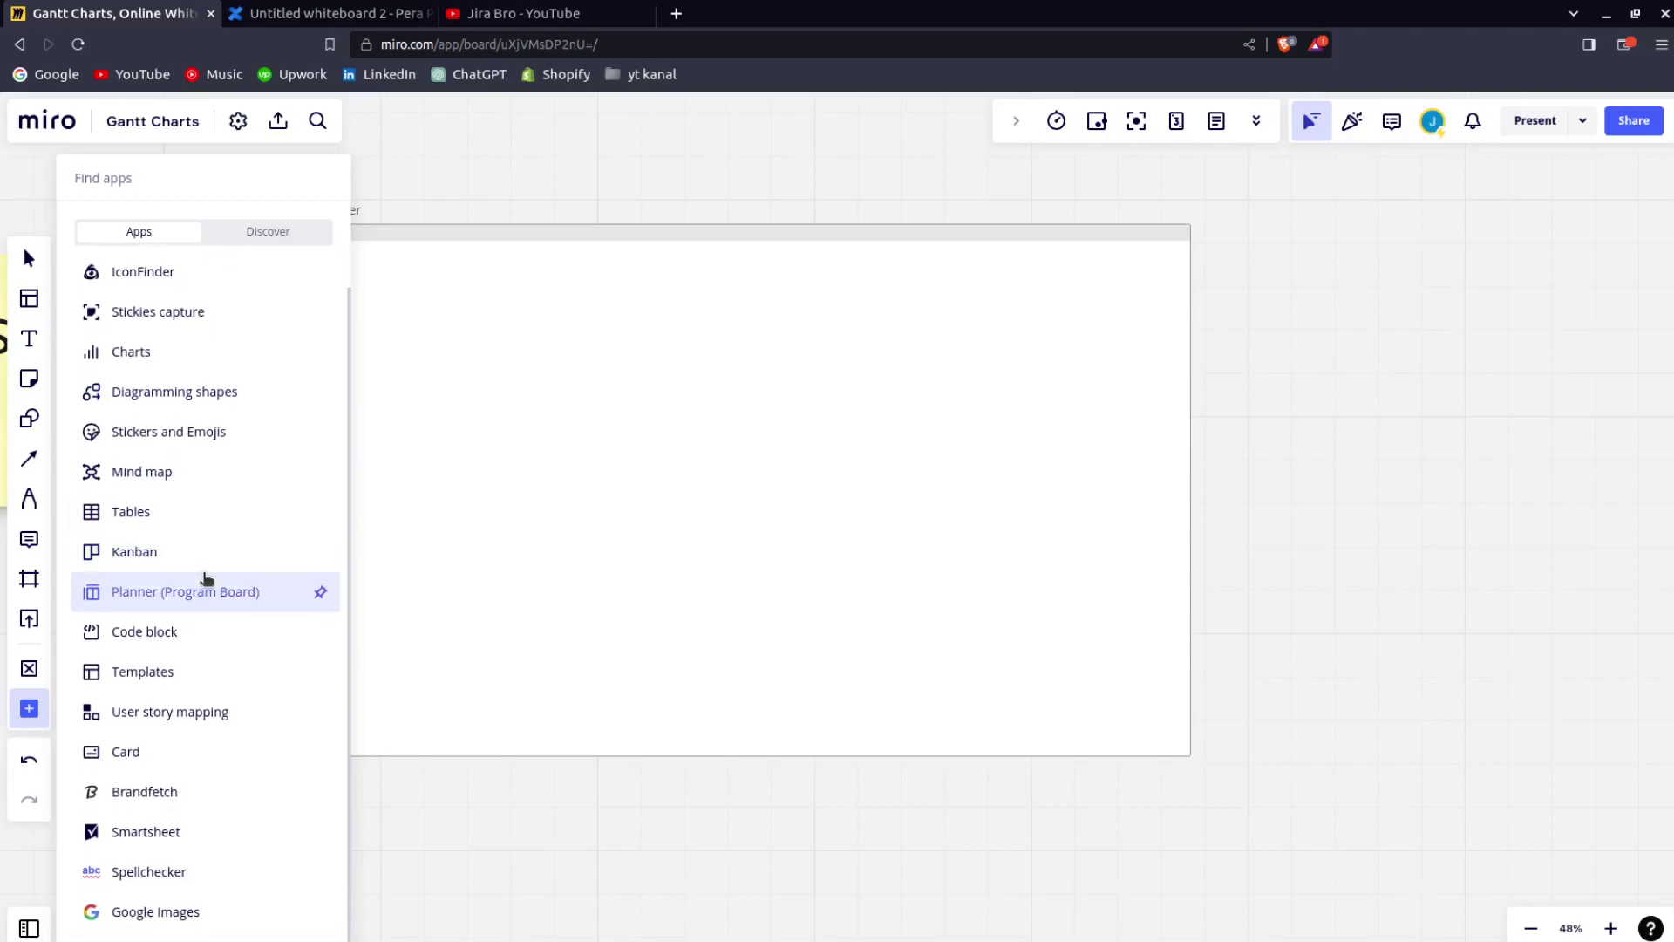
{"action": "scroll", "coordinate": [205, 579], "scroll_direction": "up", "scroll_amount": 1}
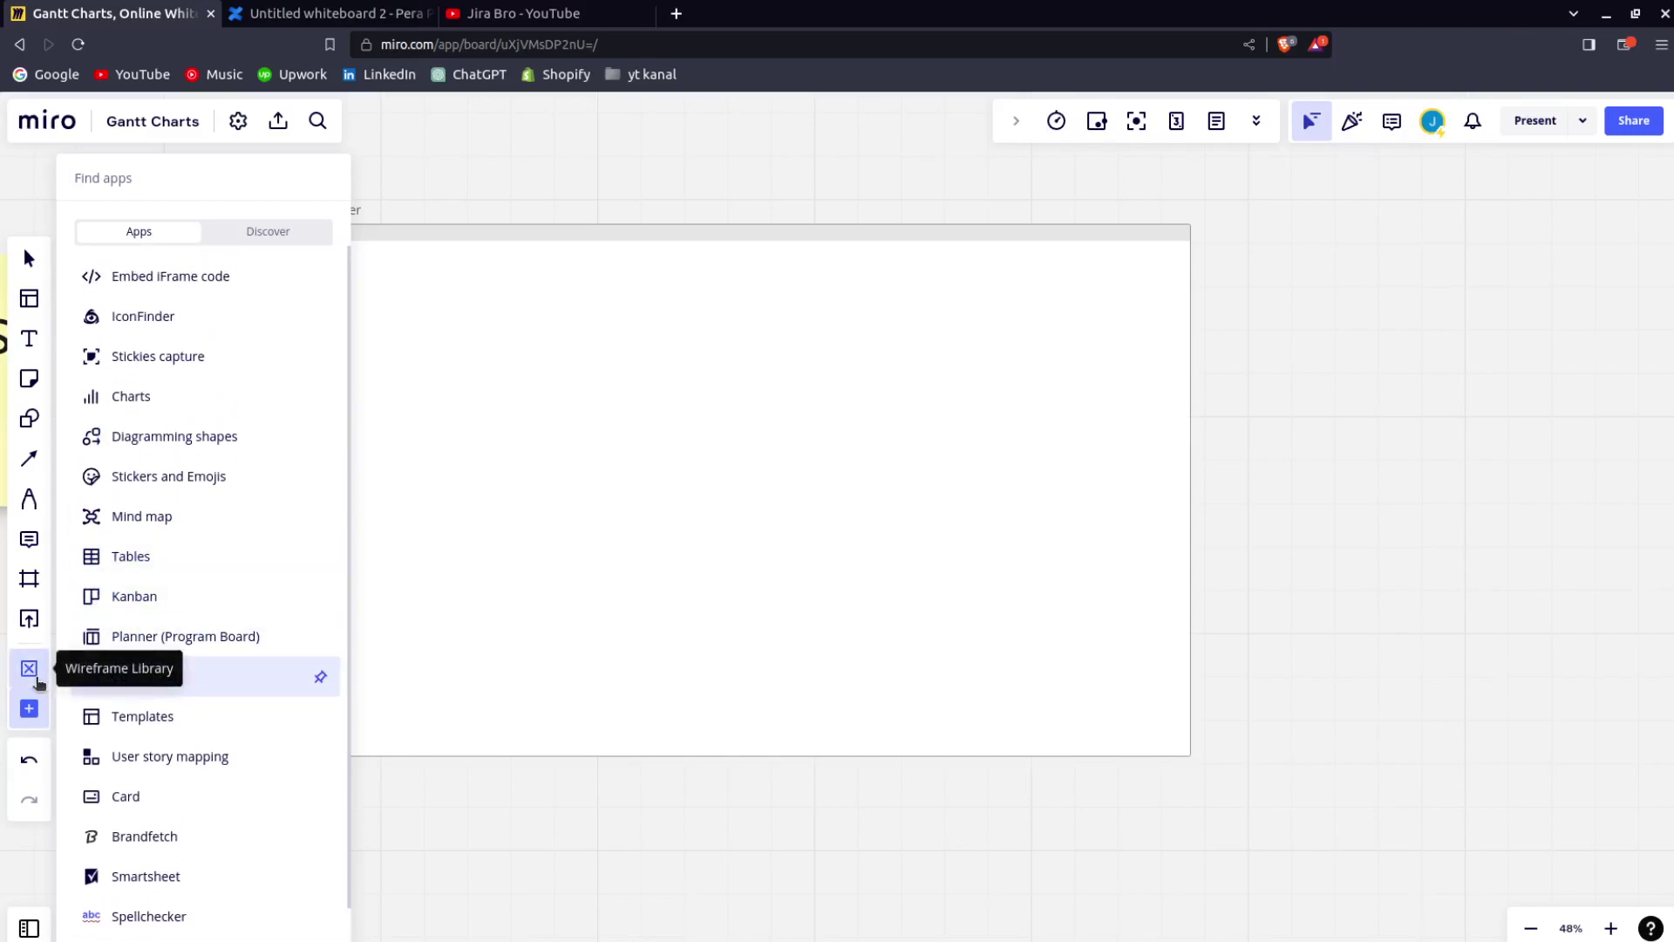
{"action": "left_click", "coordinate": [35, 678]}
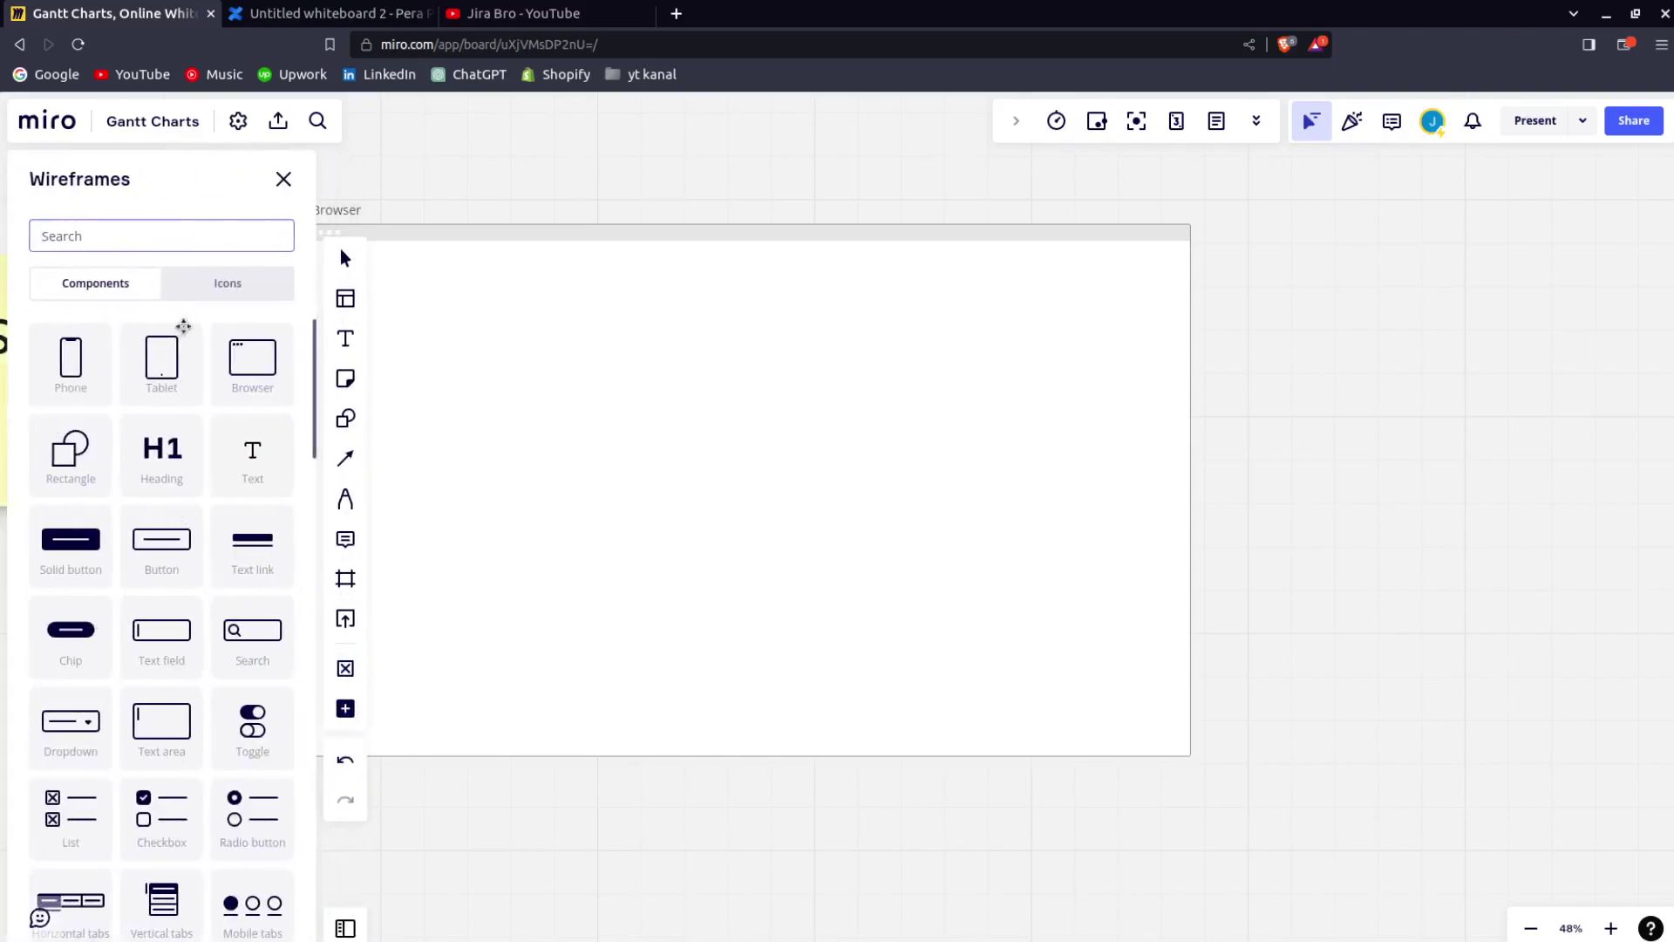
{"action": "key", "text": "Escape"}
{"action": "key", "text": "shift+e"}
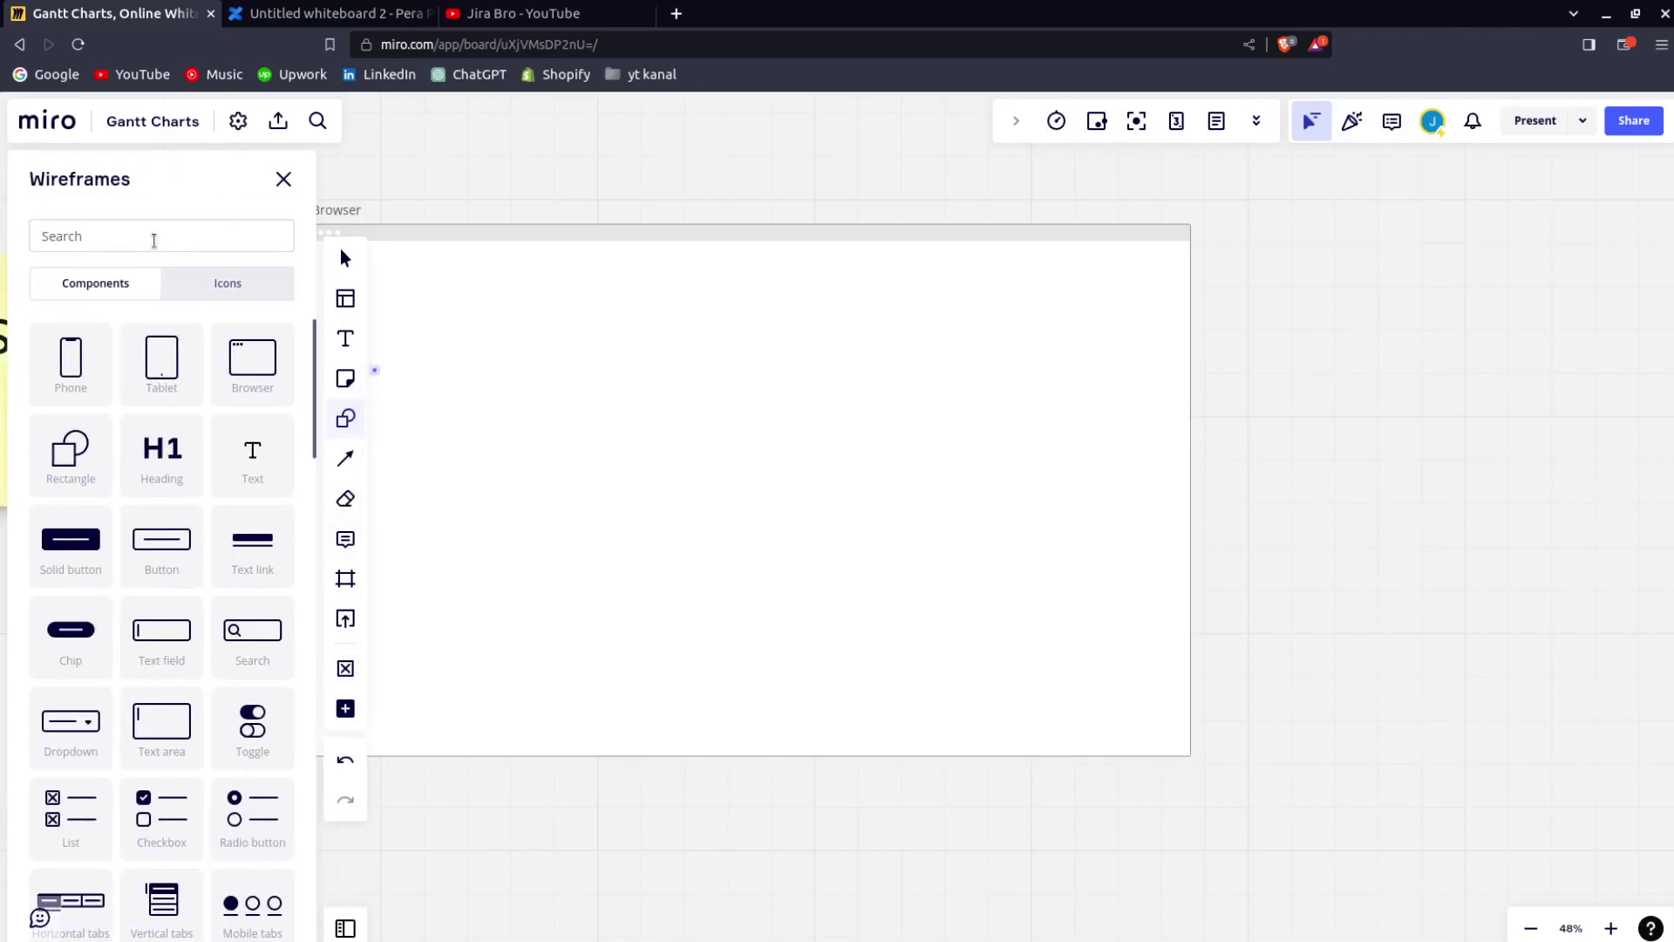
{"action": "key", "text": "Escape"}
Search 'search', place a Search bar near the wireframe's top, widen it, and close the library.
{"action": "left_click", "coordinate": [153, 241]}
{"action": "type", "text": "search"}
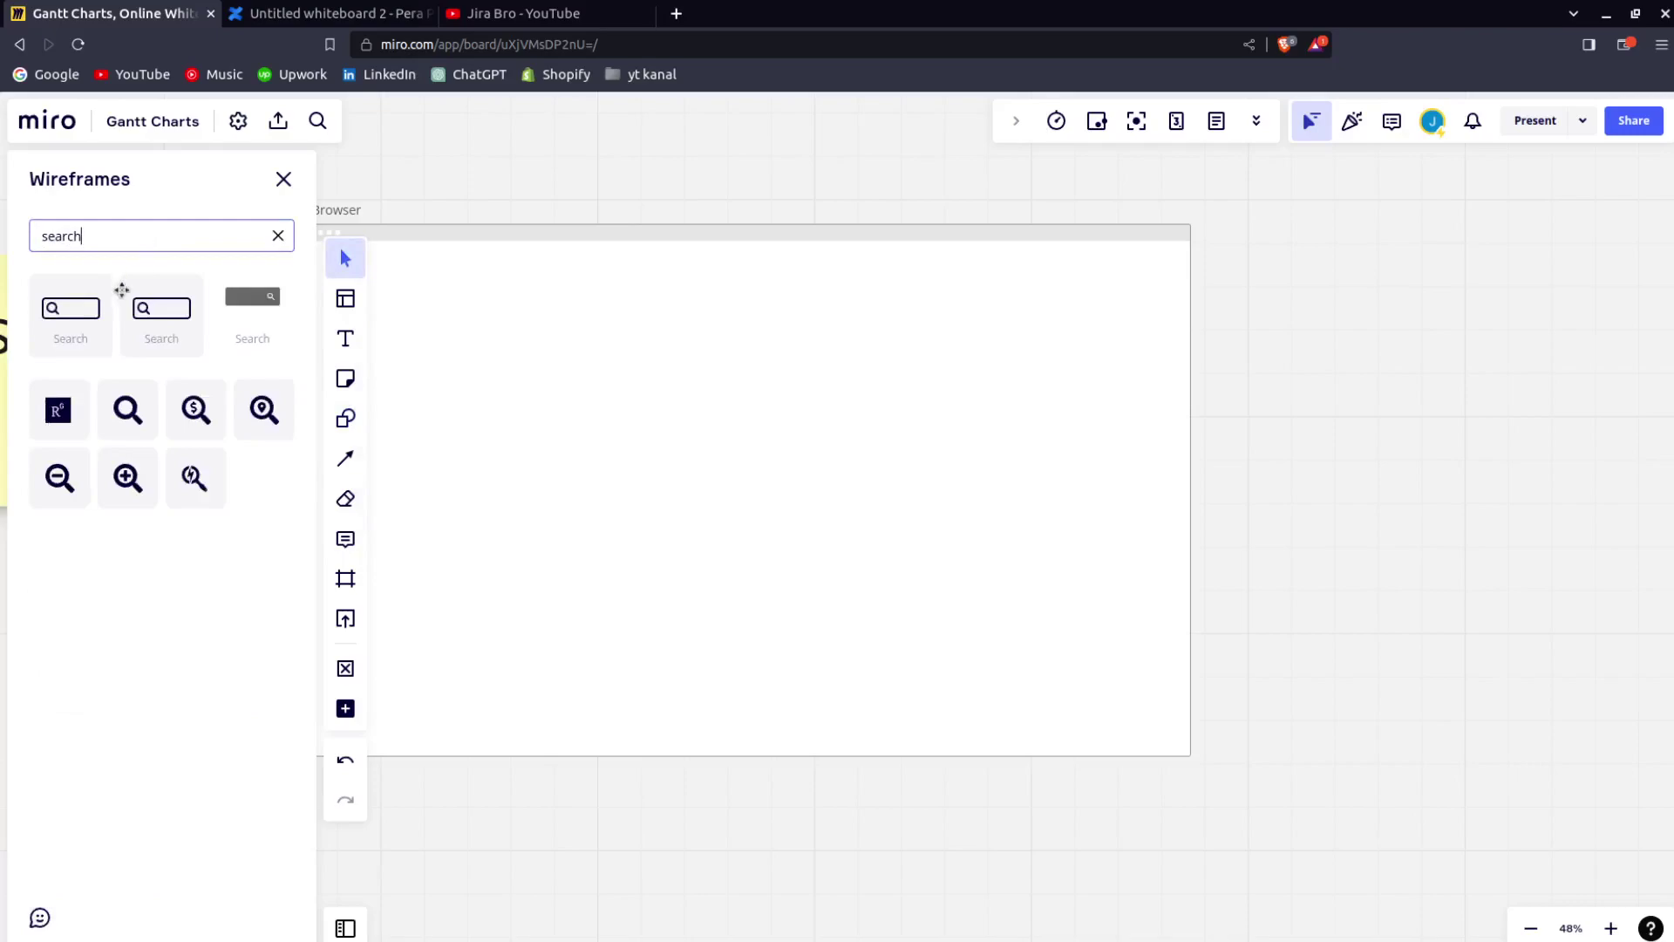
{"action": "left_click_drag", "start_coordinate": [91, 312], "coordinate": [938, 307]}
{"action": "left_click", "coordinate": [1102, 363]}
{"action": "left_click", "coordinate": [516, 305]}
{"action": "left_click", "coordinate": [1254, 341]}
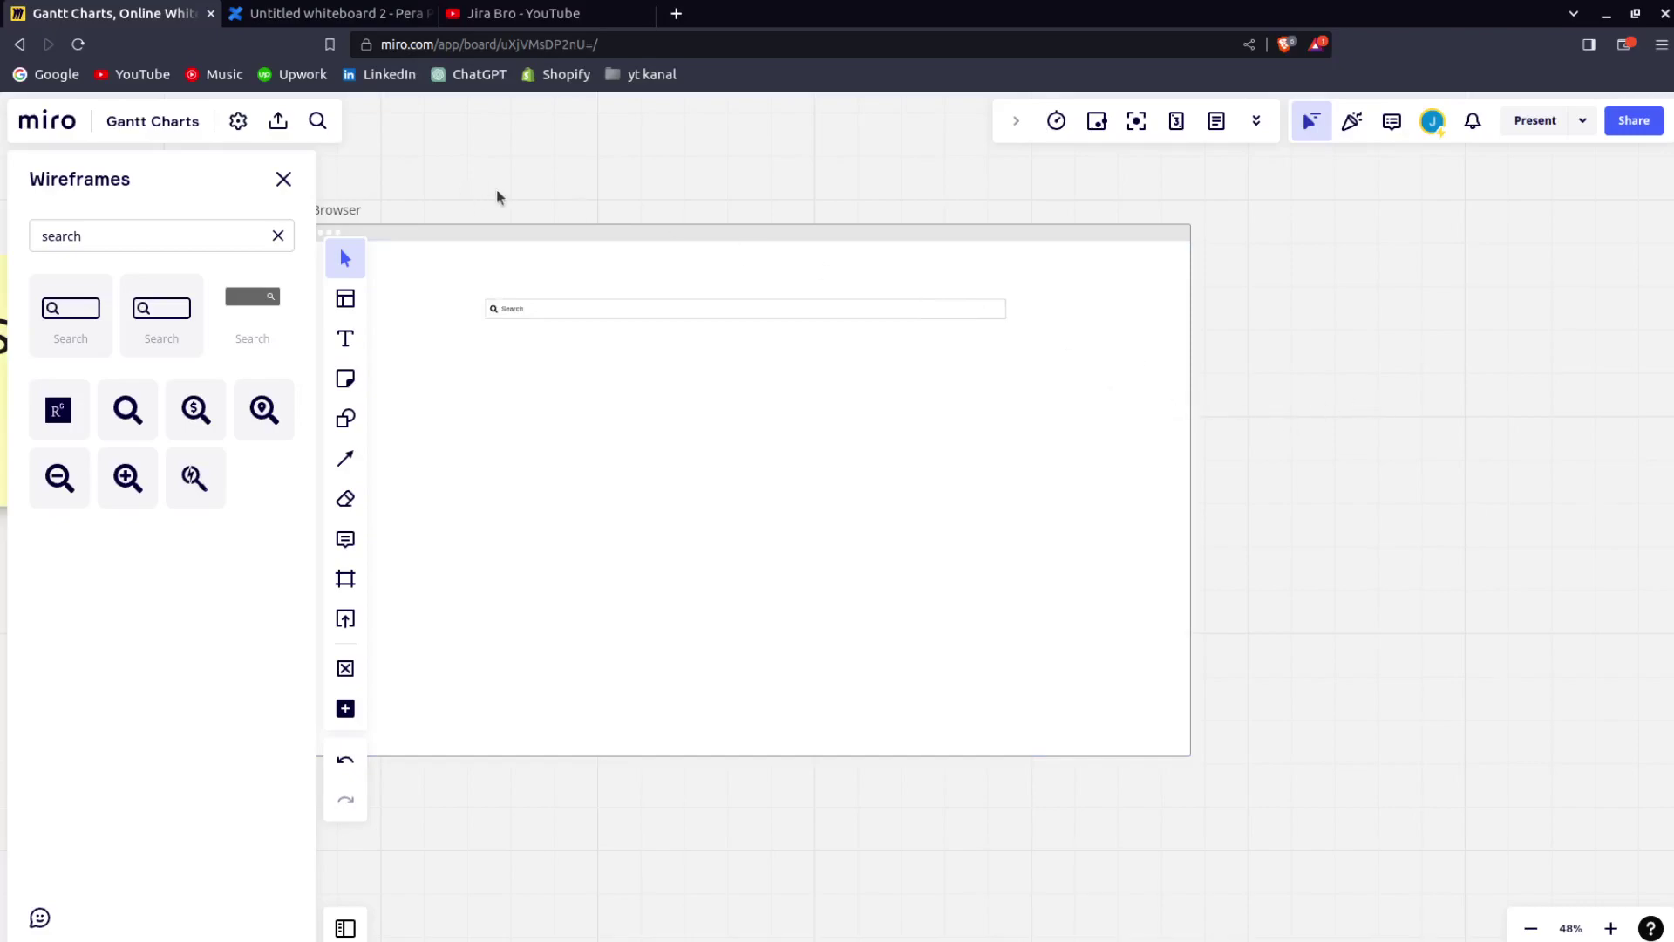
{"action": "left_click", "coordinate": [284, 178]}
Reframe the Miro view around the Browser wireframe, then switch to the Confluence whiteboard tab with Ctrl+Tab.
{"action": "left_click_drag", "start_coordinate": [710, 265], "coordinate": [811, 262]}
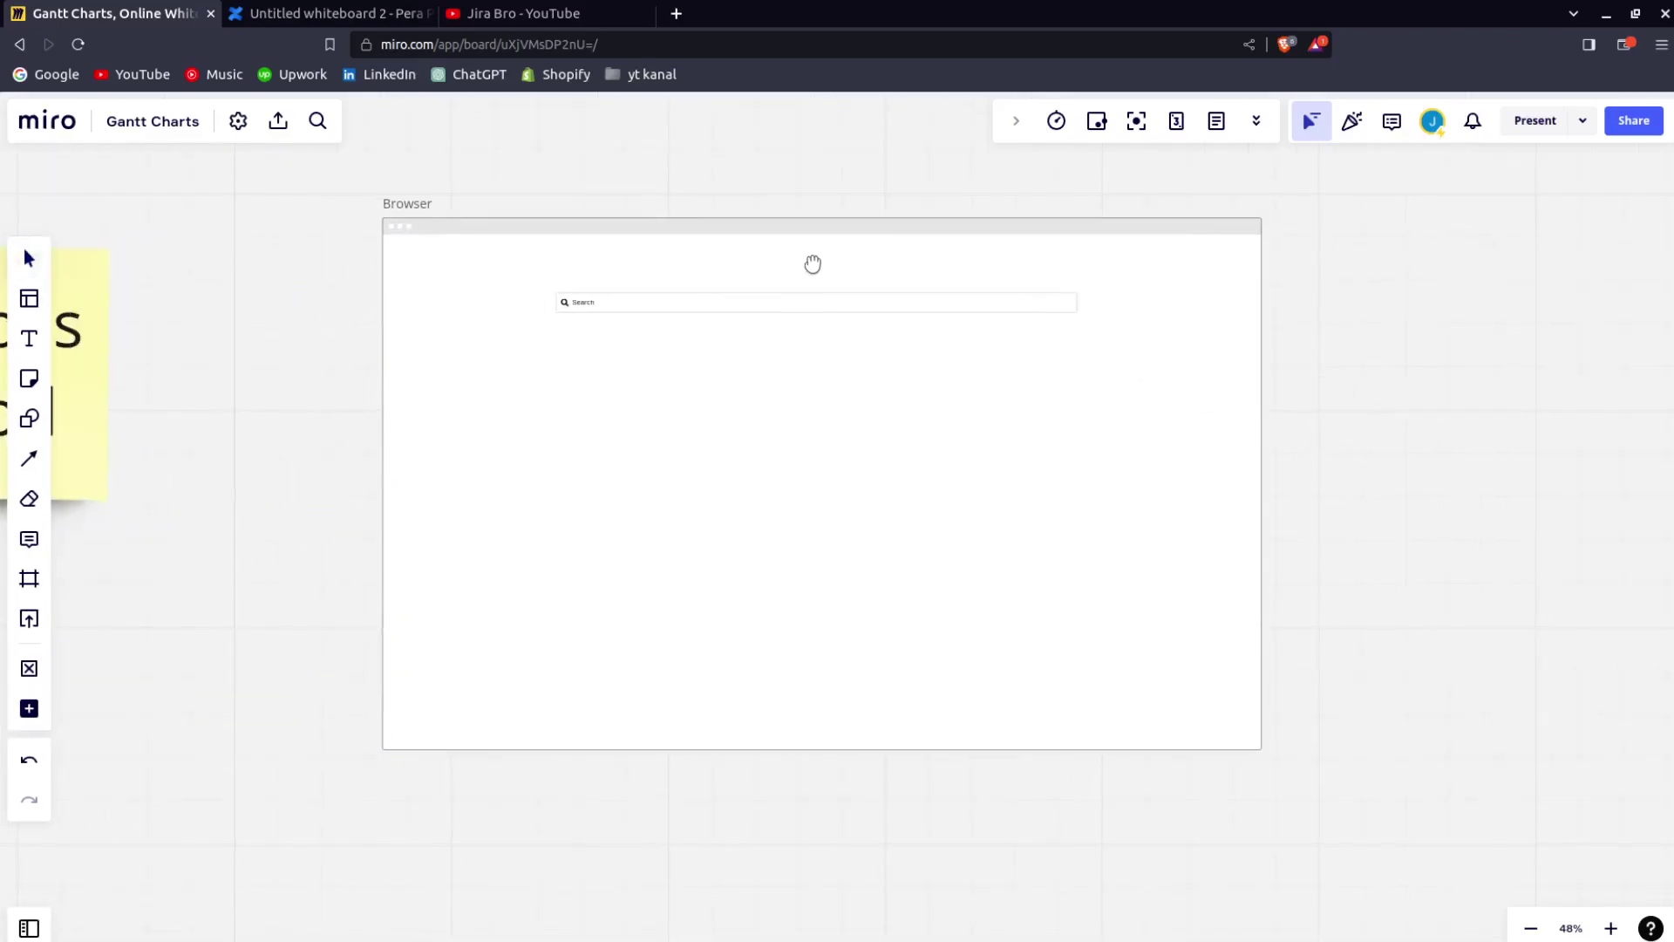
{"action": "scroll", "coordinate": [851, 336], "scroll_direction": "up", "scroll_amount": 3}
{"action": "scroll", "coordinate": [851, 336], "scroll_direction": "down", "scroll_amount": 6}
{"action": "scroll", "coordinate": [851, 336], "scroll_direction": "up", "scroll_amount": 8}
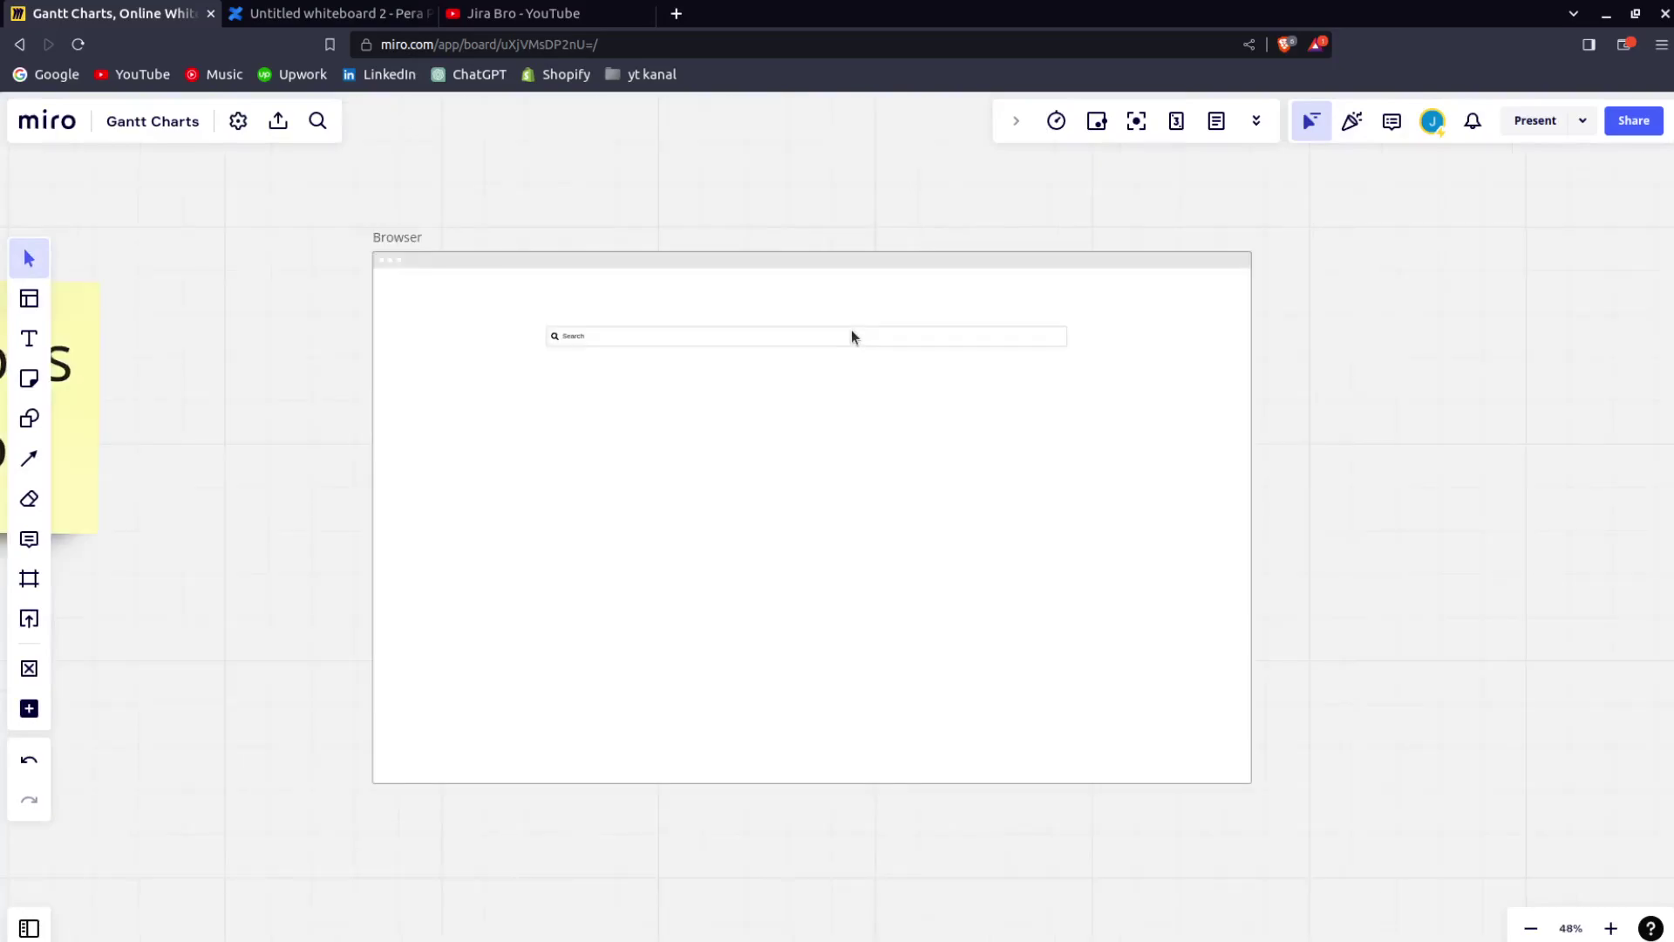
{"action": "scroll", "coordinate": [851, 330], "scroll_direction": "down", "scroll_amount": 5}
{"action": "mouse_move", "coordinate": [983, 358]}
{"action": "left_mouse_down"}
{"action": "mouse_move", "coordinate": [971, 343]}
{"action": "mouse_move", "coordinate": [969, 357]}
{"action": "left_mouse_up"}
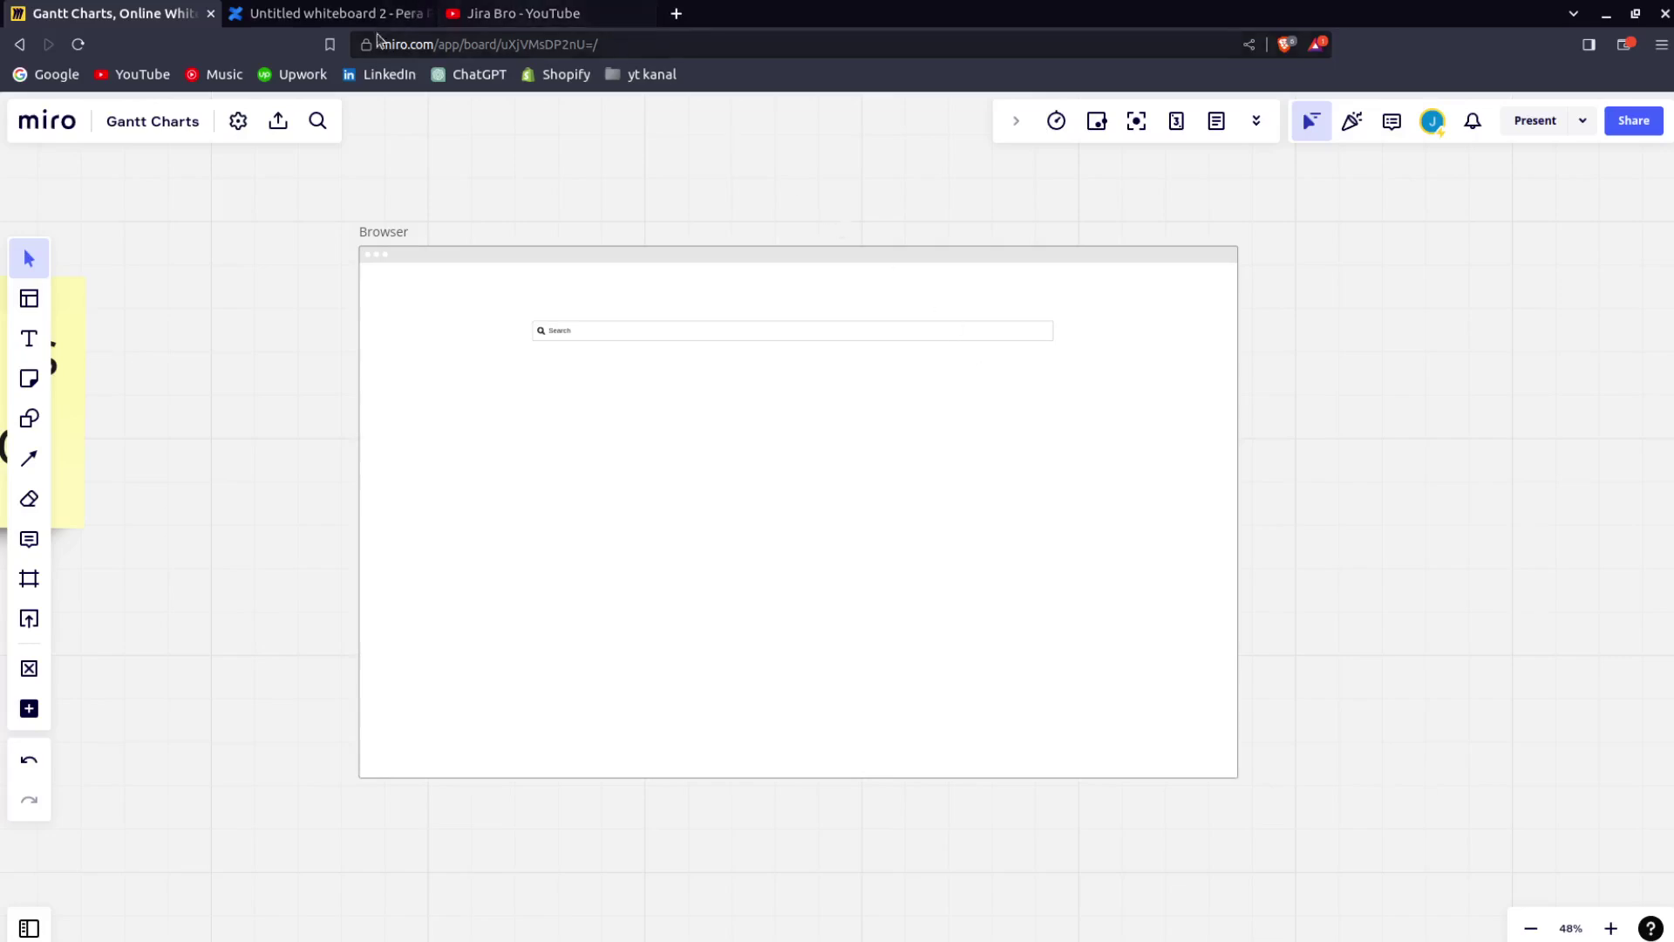
{"action": "key", "text": "ctrl+Tab"}
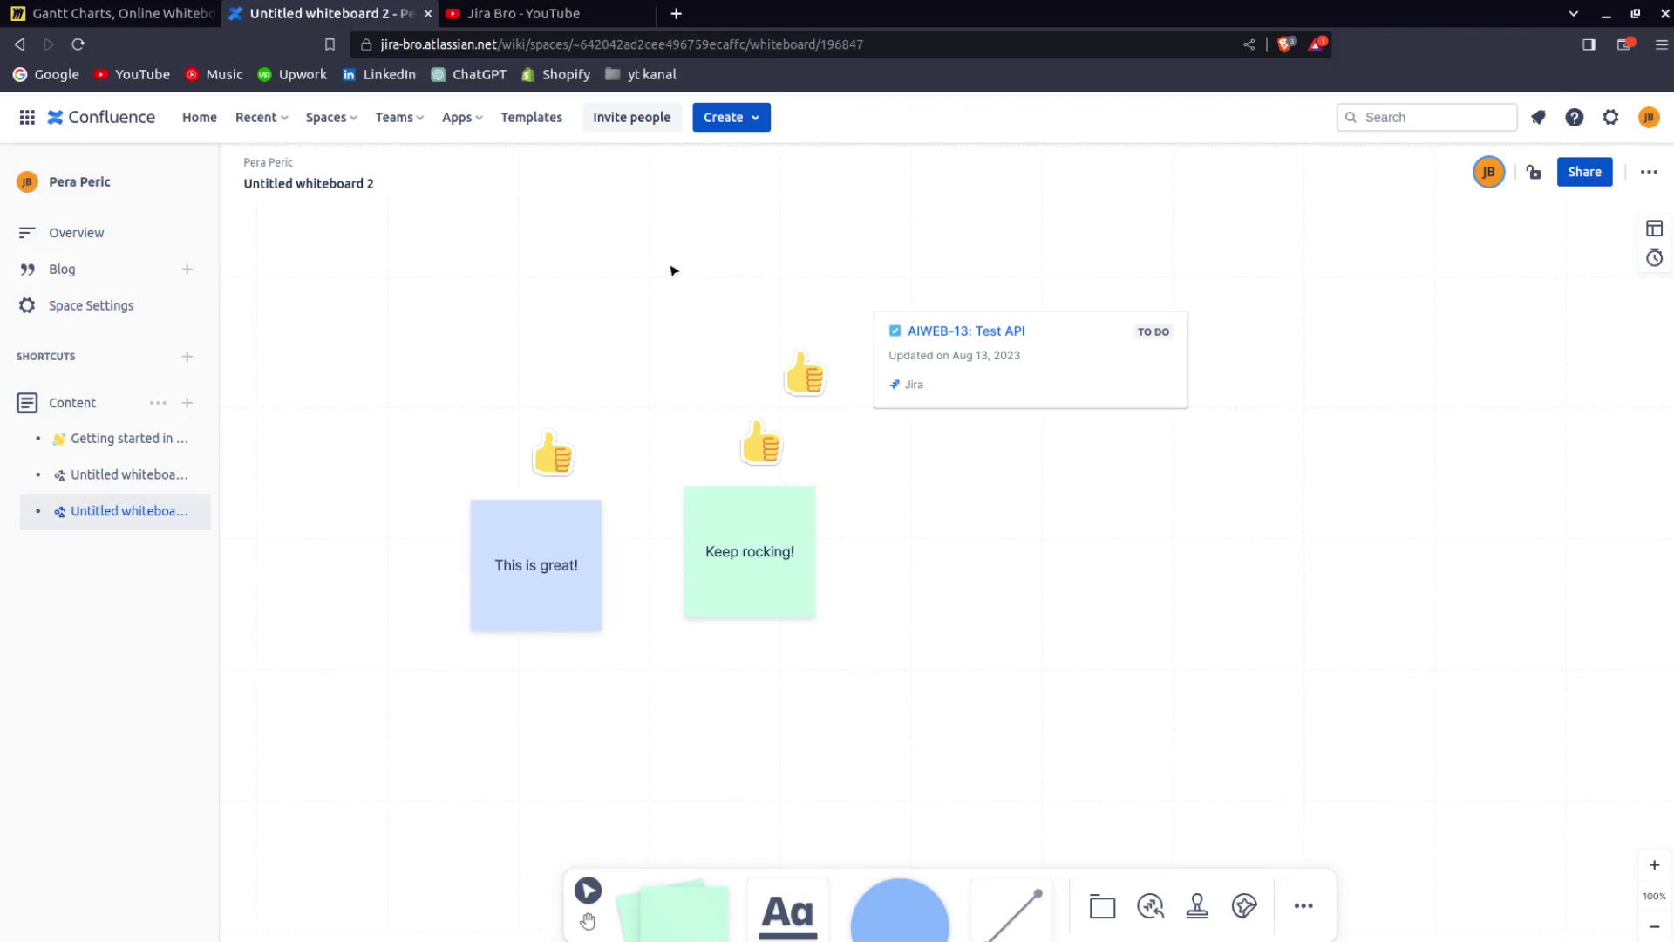
{"action": "left_click", "coordinate": [114, 13]}
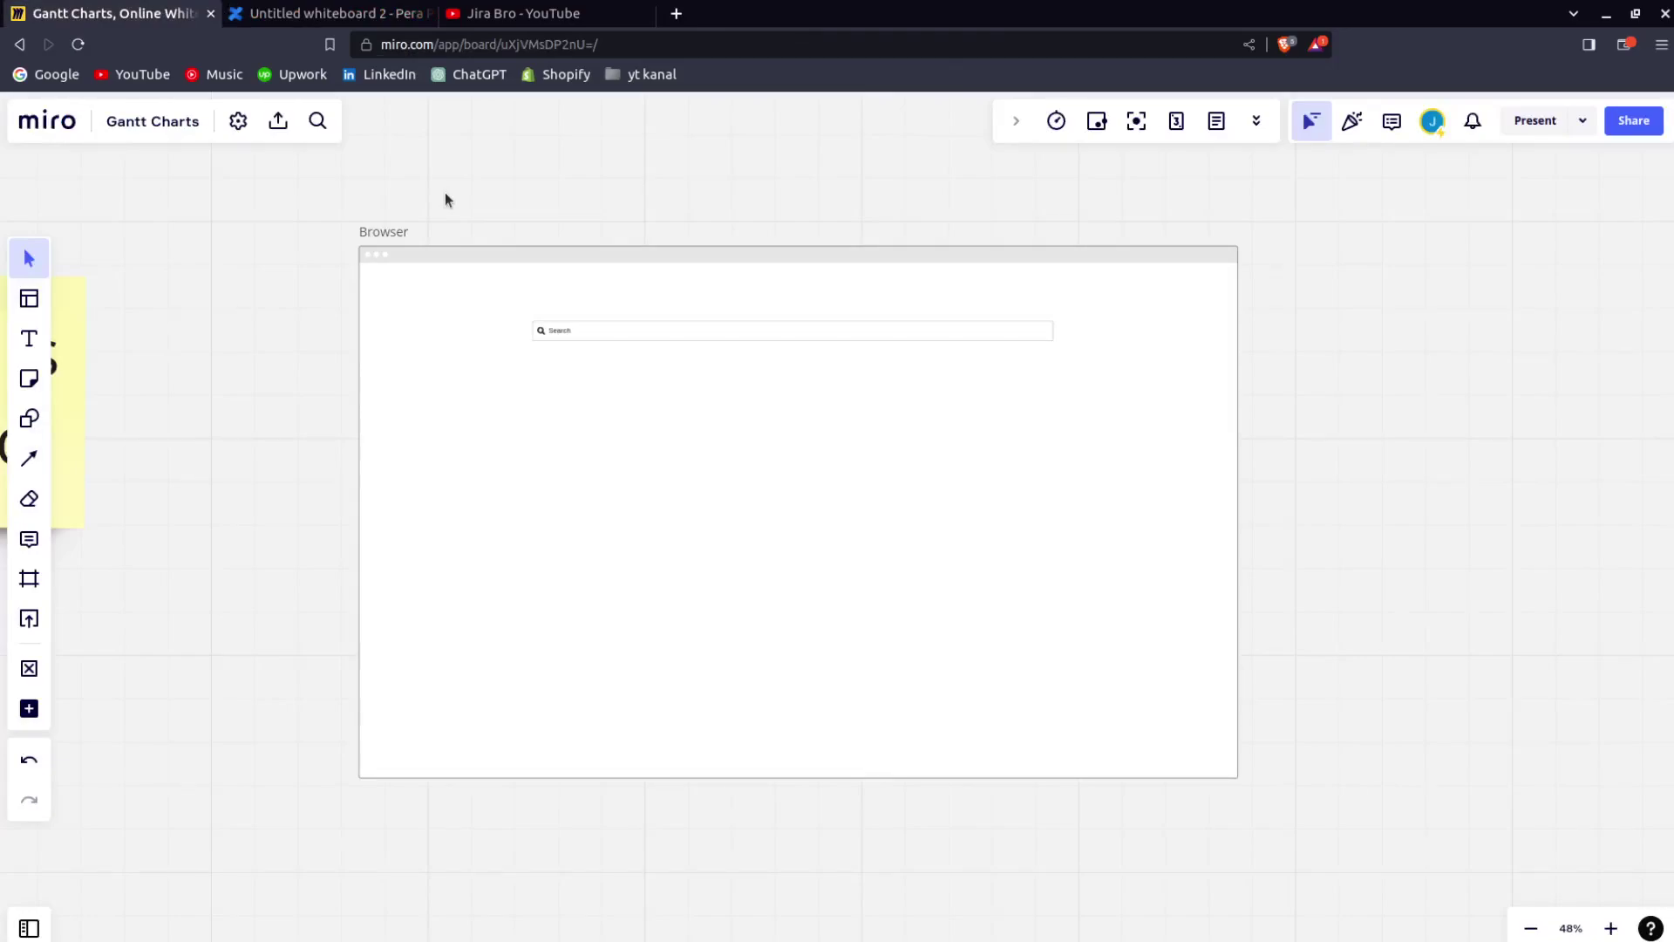
{"action": "left_click", "coordinate": [364, 16]}
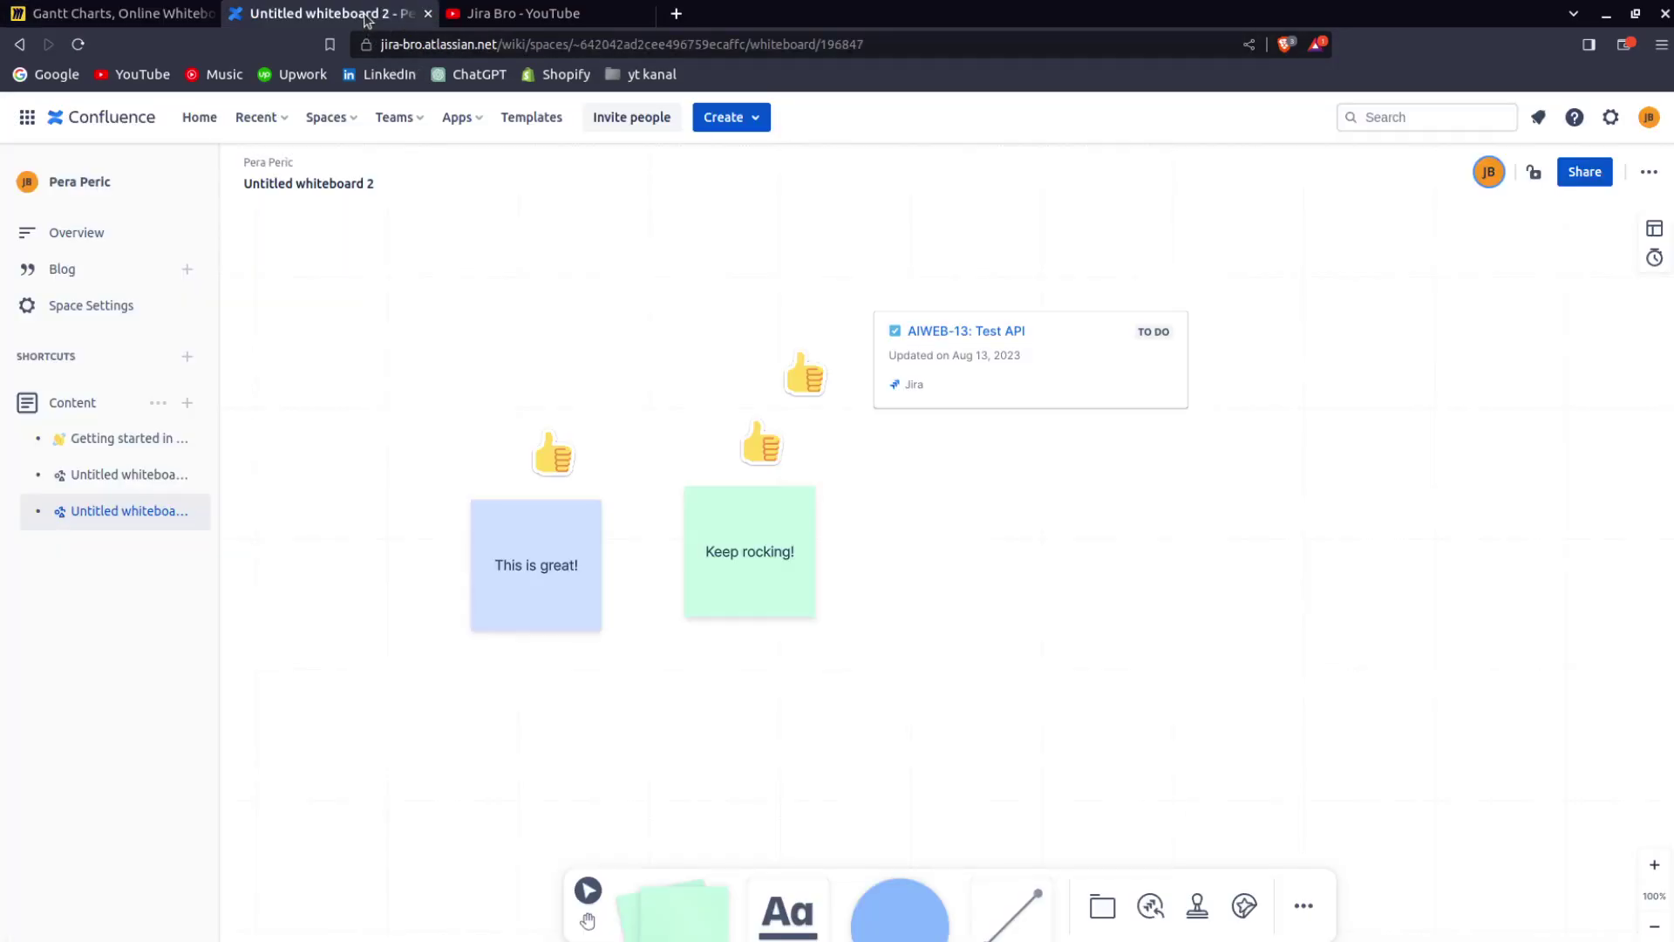